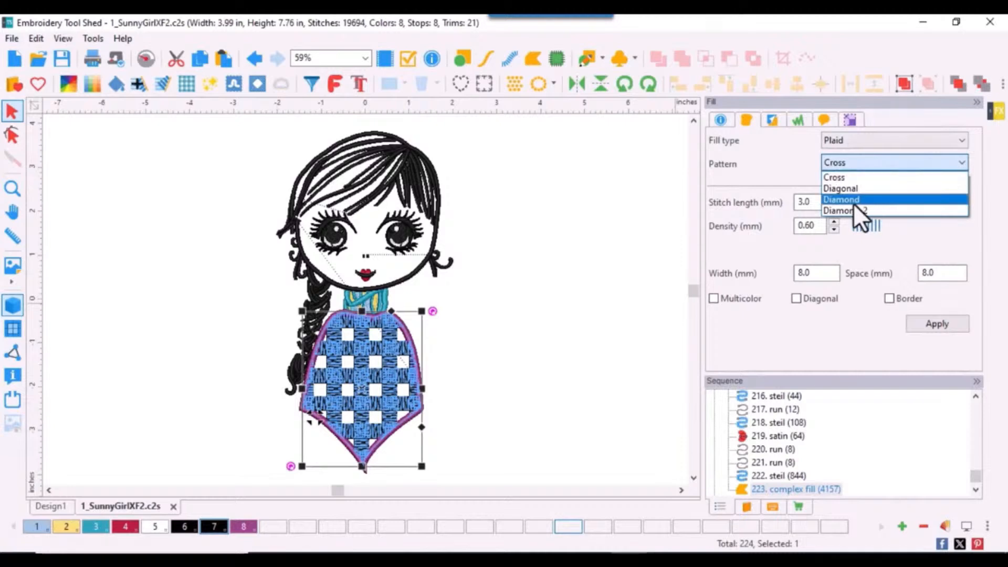
- Apply the Diamond pattern to the poncho's plaid fill and make it multicolor
left_click(847, 200)
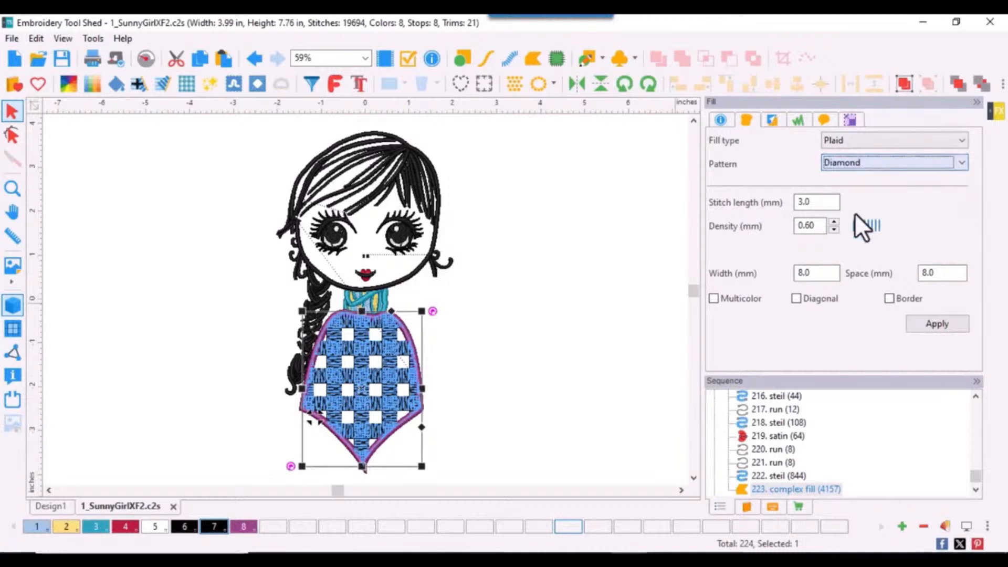
left_click(929, 326)
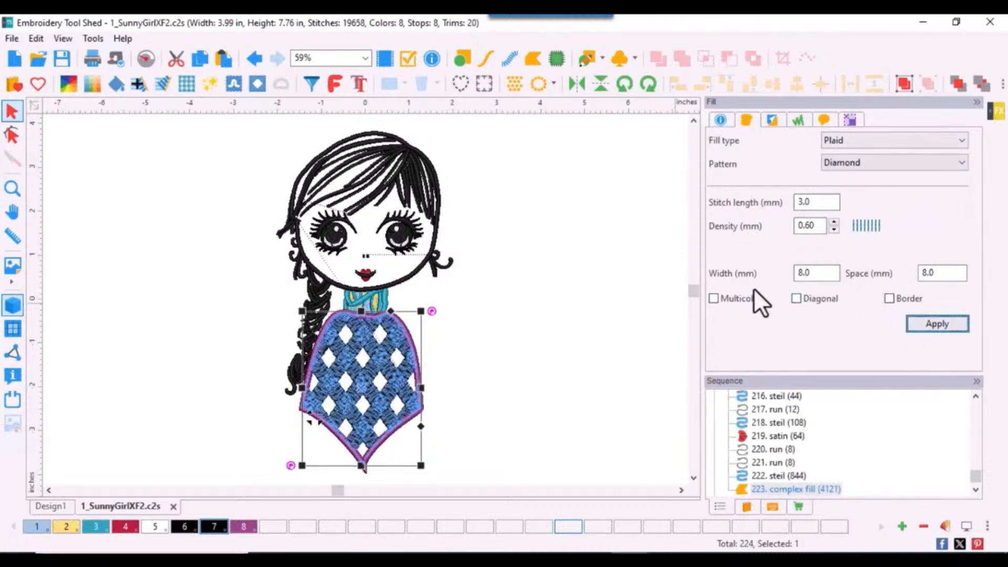
left_click(714, 298)
left_click(937, 325)
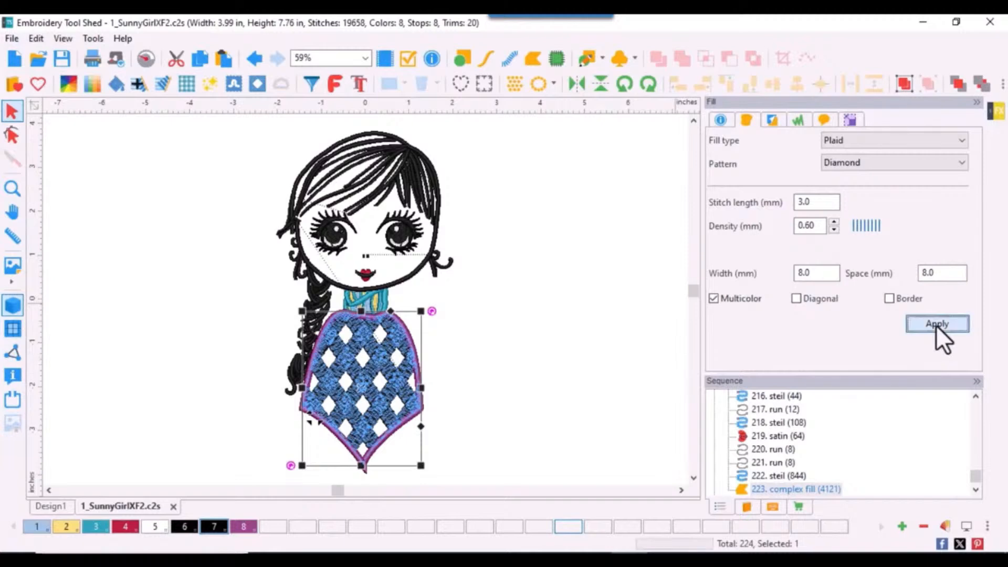
- Set the plaid fill's width to 6 mm and its space to 4 mm, and apply the changes
double_click(823, 275)
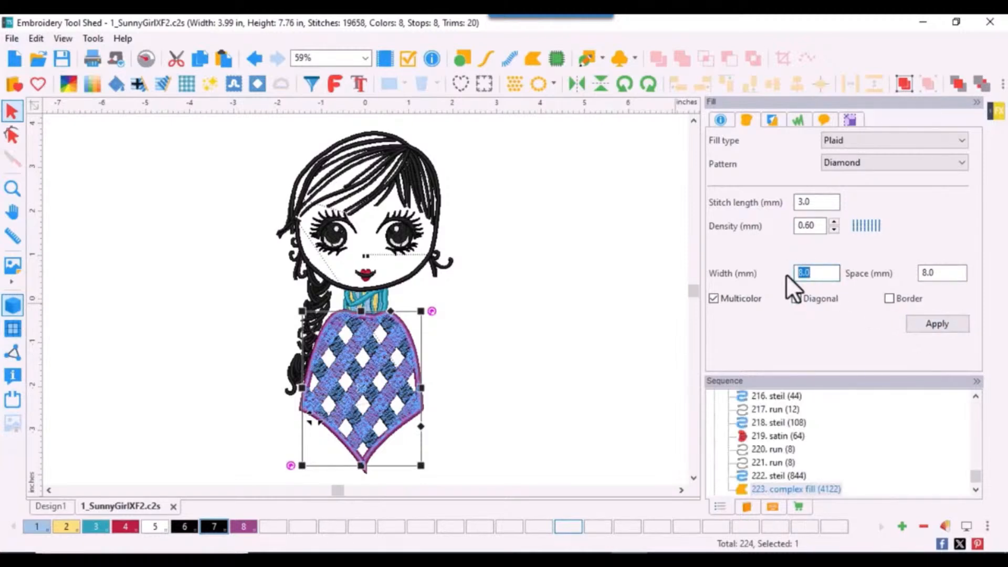
type("6")
double_click(944, 272)
type("4")
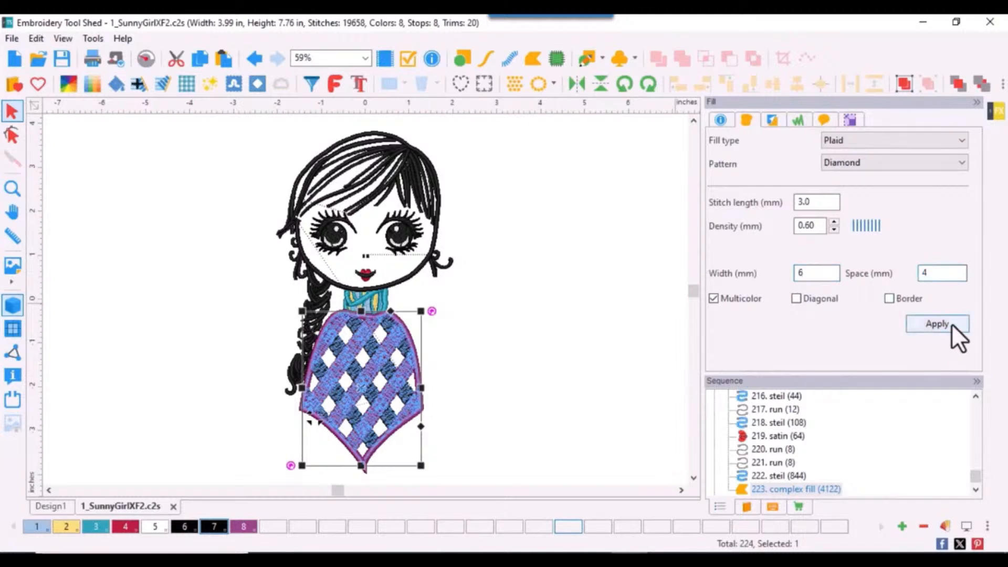
left_click(938, 323)
left_click(508, 360)
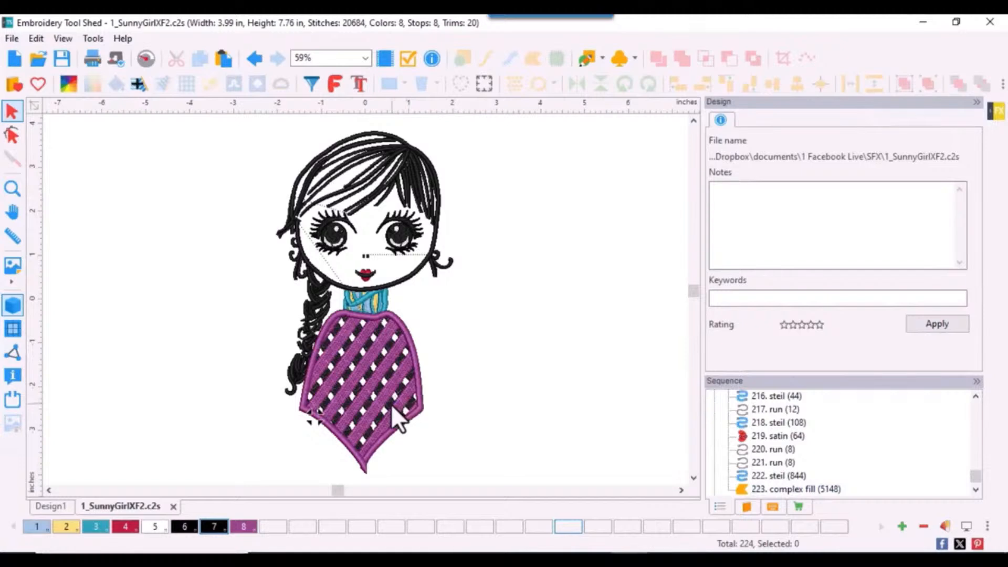
- Assign thread colour 2 to the poncho's plaid fill
left_click(341, 400)
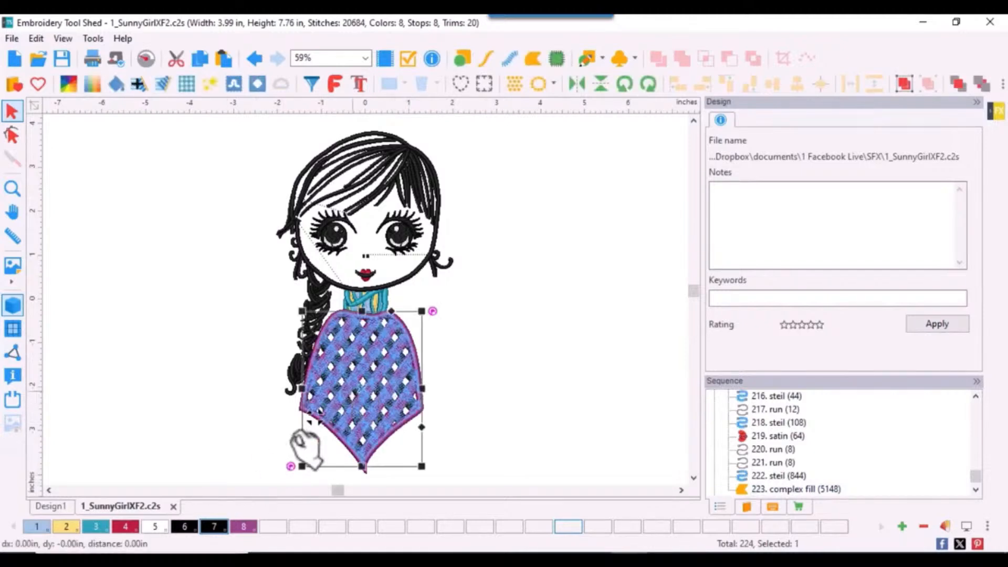
left_click(67, 527)
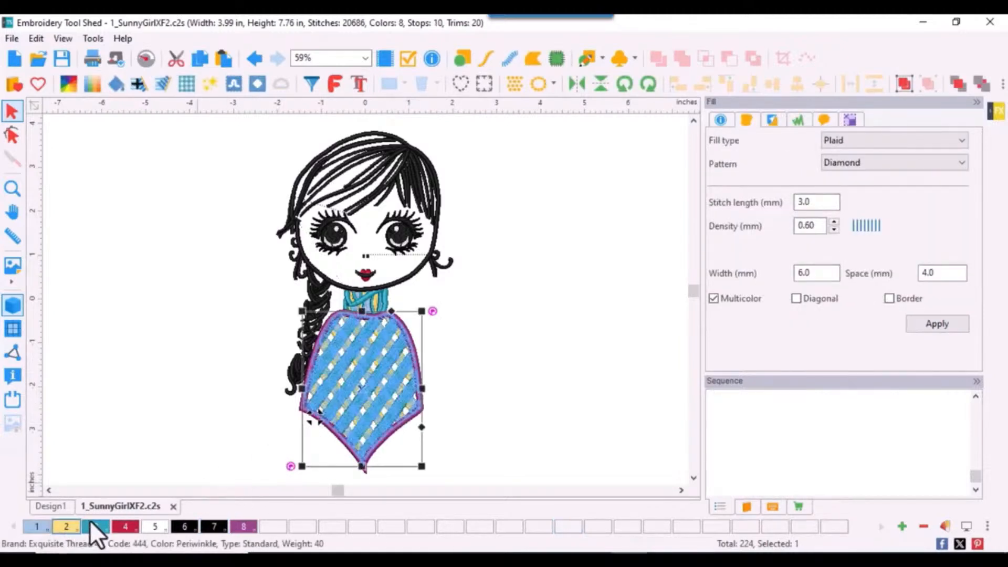
left_click(519, 378)
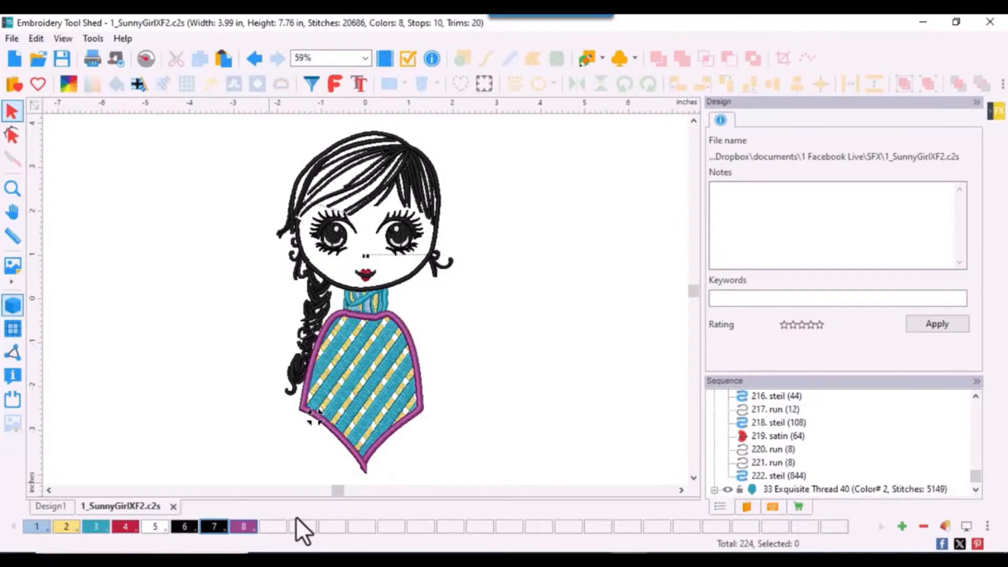
- Add Surf Blue and Golden threads to the palette as colours 9 and 10, and assign colour 9 to the poncho's plaid fill
left_click(900, 526)
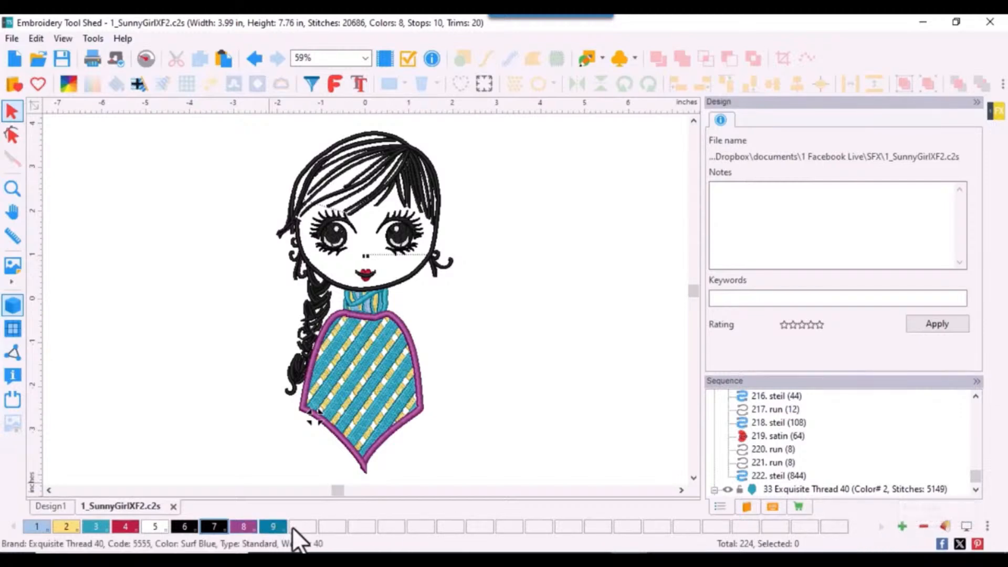
left_click(899, 525)
left_click_drag(276, 528, 344, 440)
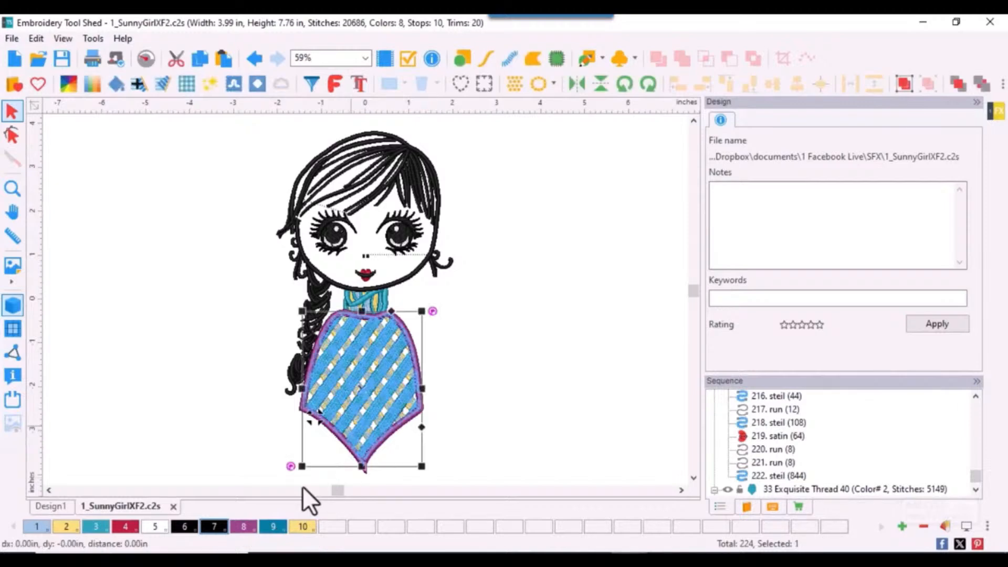
left_click(275, 525)
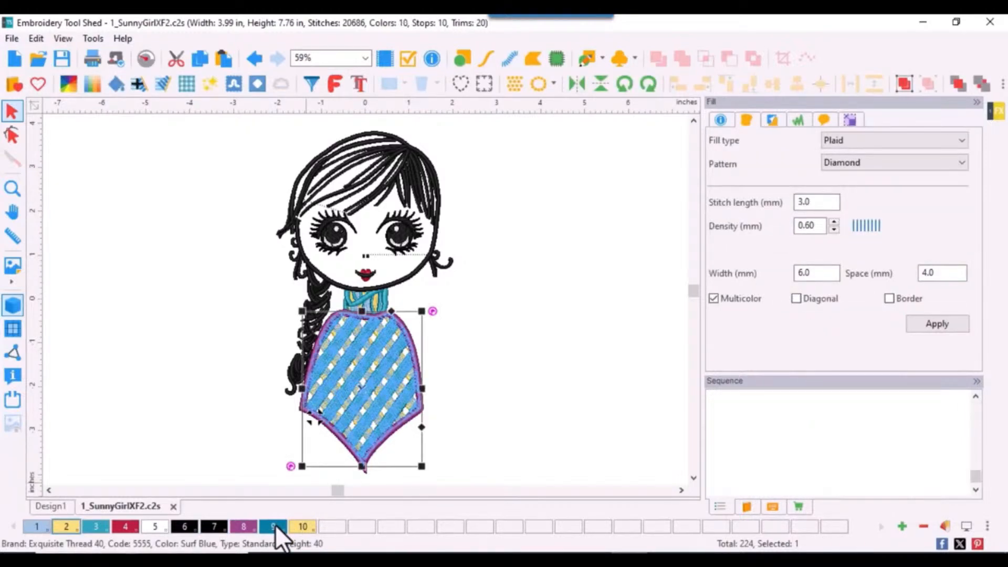
left_click(477, 380)
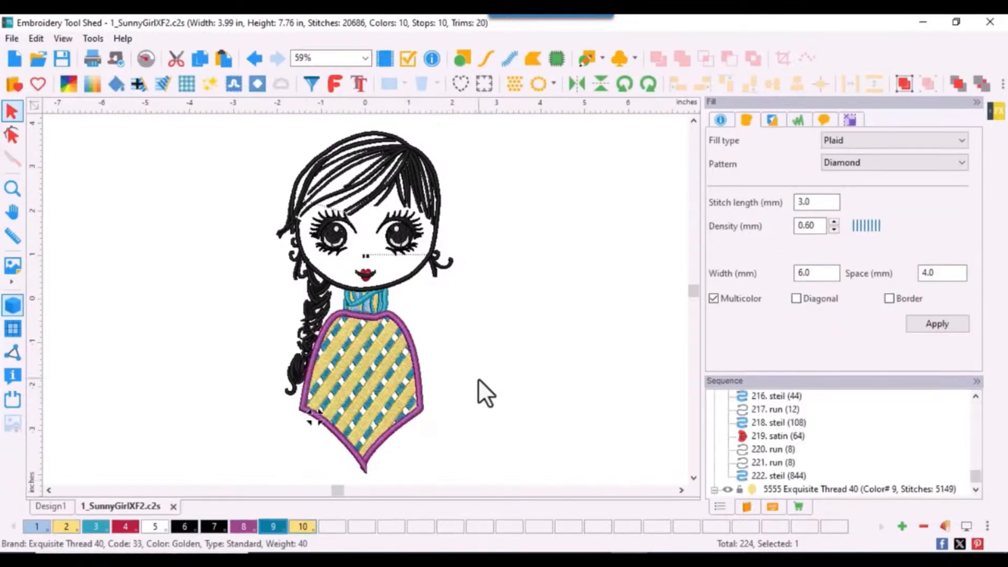
- Recolour the poncho's steil outline with Surf Blue, colour 9
left_click(424, 407)
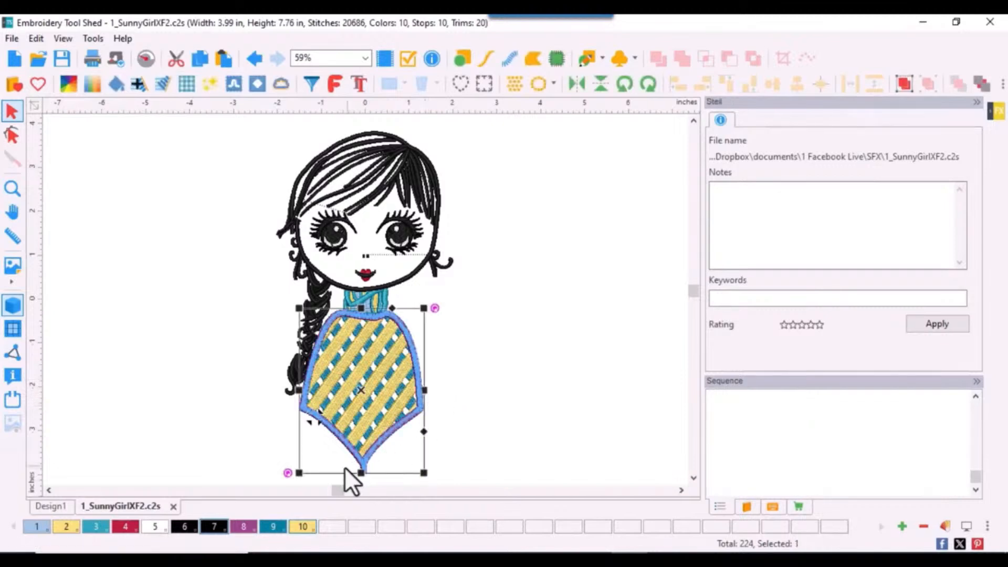
left_click(273, 526)
left_click(506, 386)
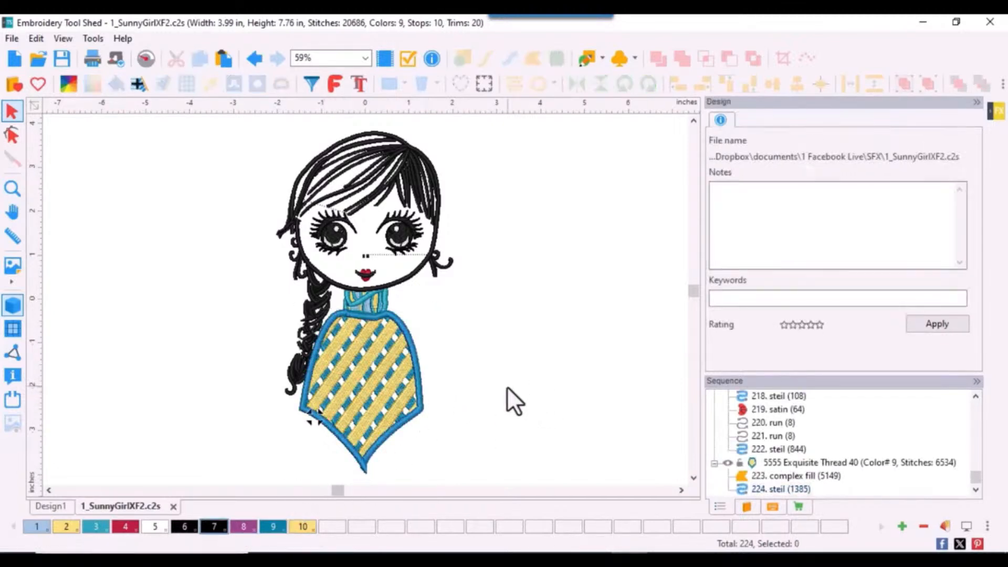
- Insert a FanFull fringe shape at the poncho's lower-left corner
left_click(139, 83)
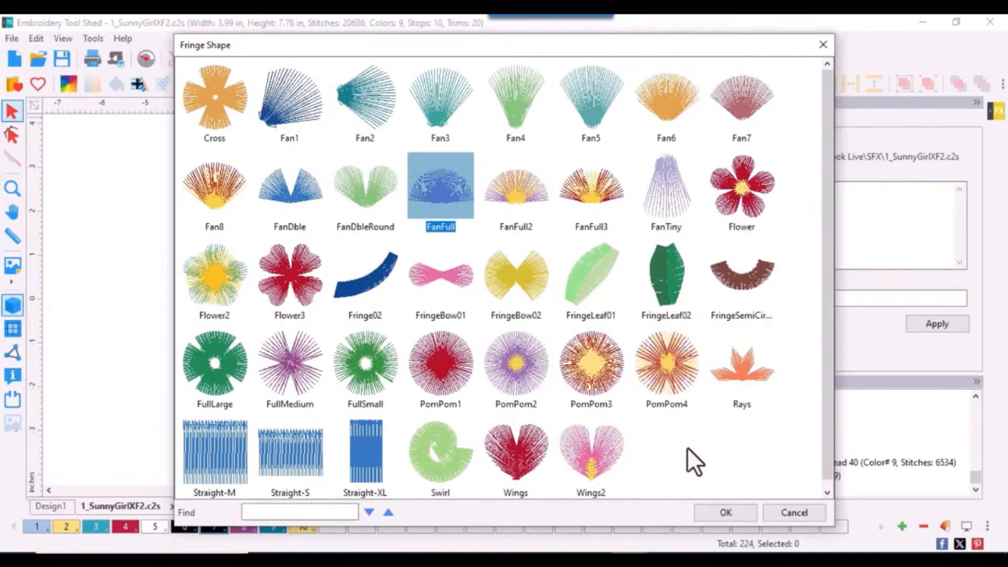
left_click(729, 512)
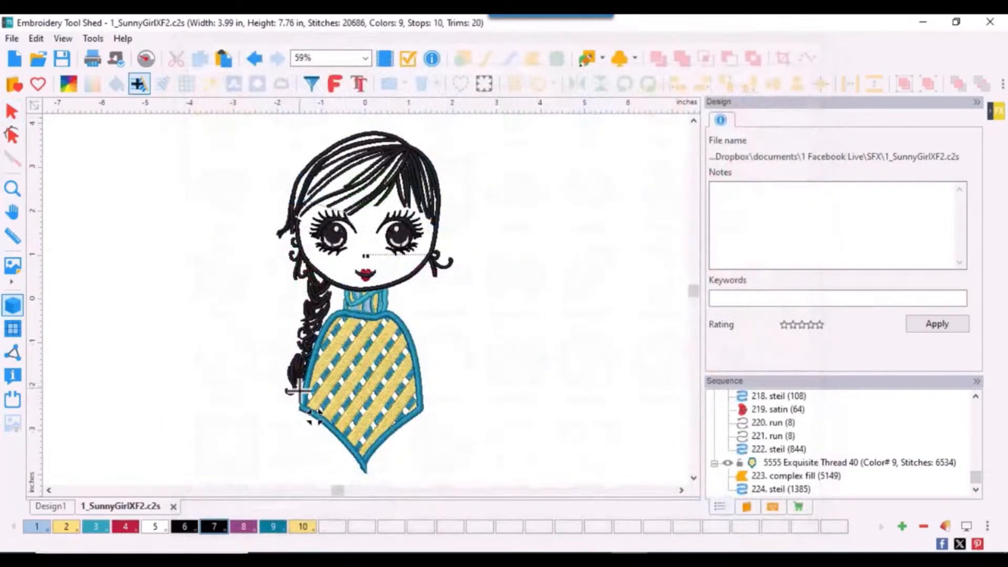
left_click(310, 417)
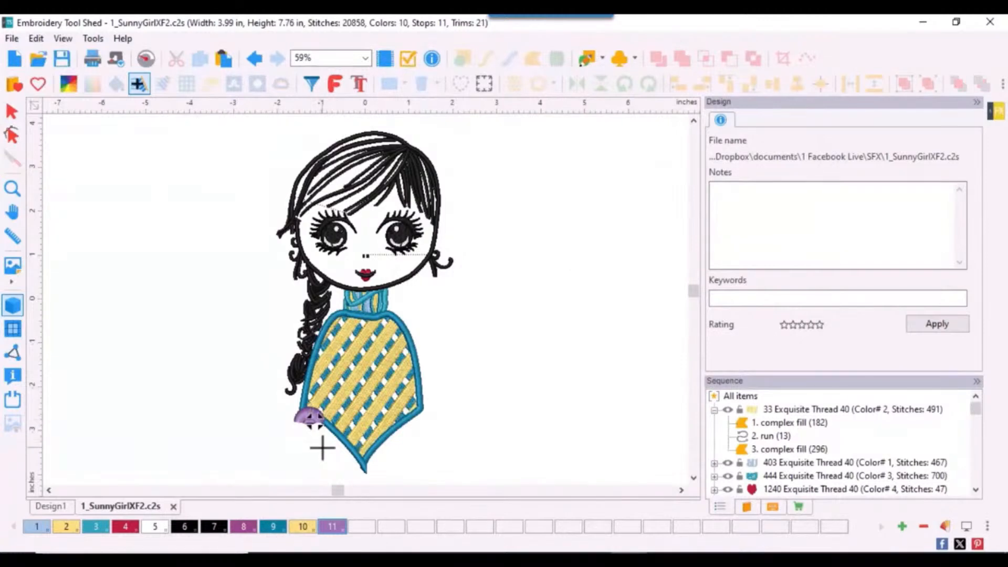
- Rotate the fringe fan so its curve faces outward and position it against the start of the poncho's lower-left edge
scroll(332, 453, "up", 3)
scroll(332, 450, "up", 3)
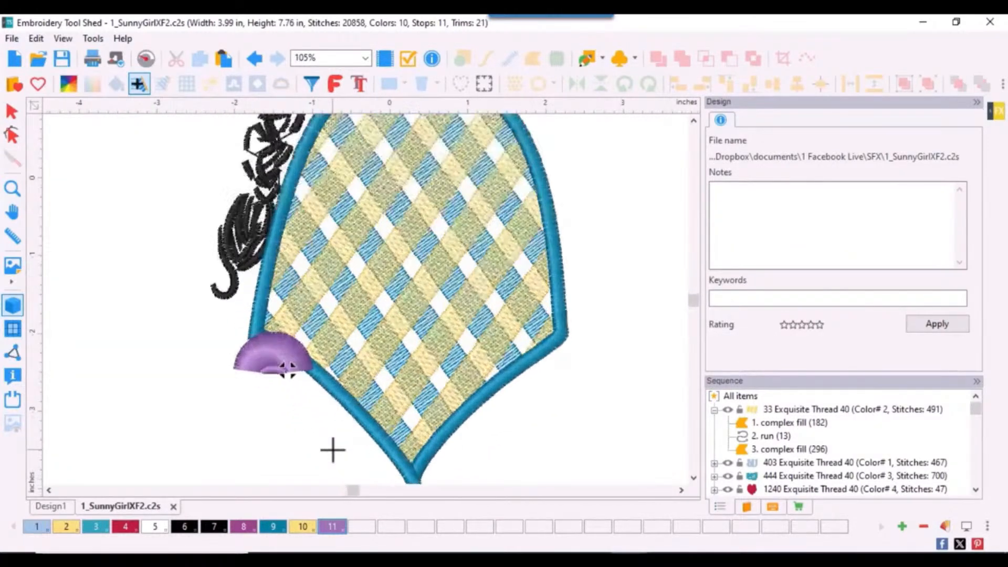
left_click(12, 111)
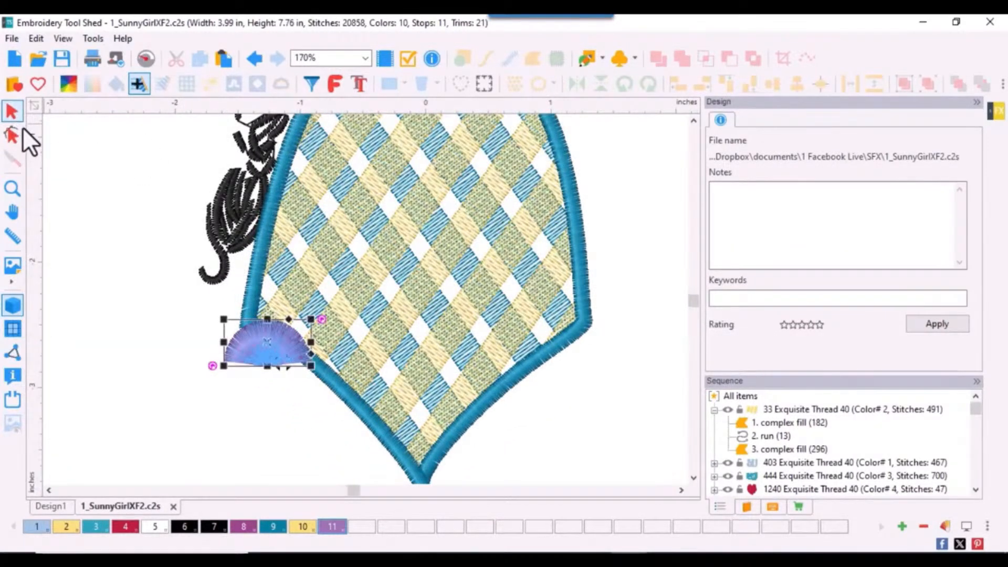
left_click(259, 337)
left_click_drag(322, 317, 146, 304)
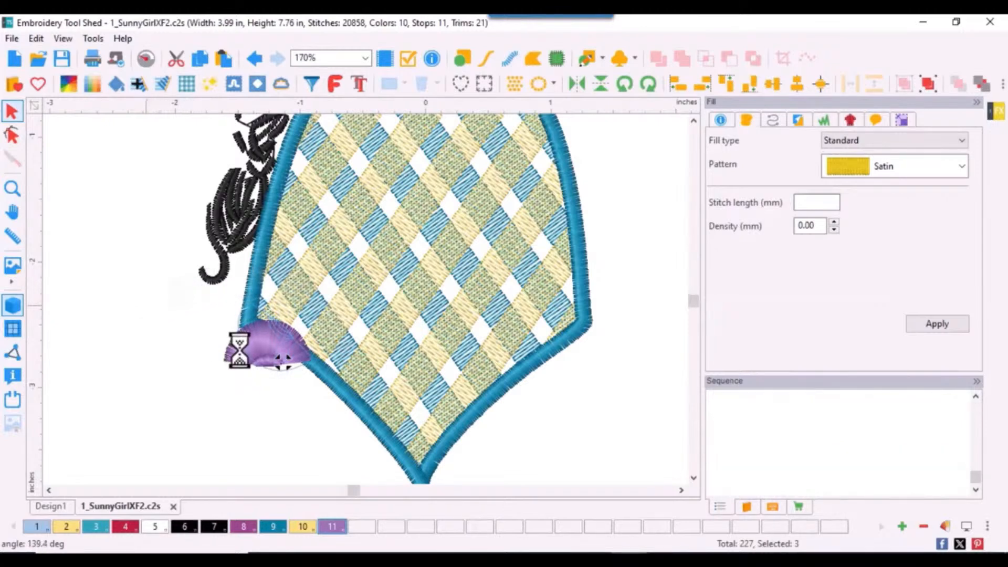
left_click_drag(270, 375, 259, 361)
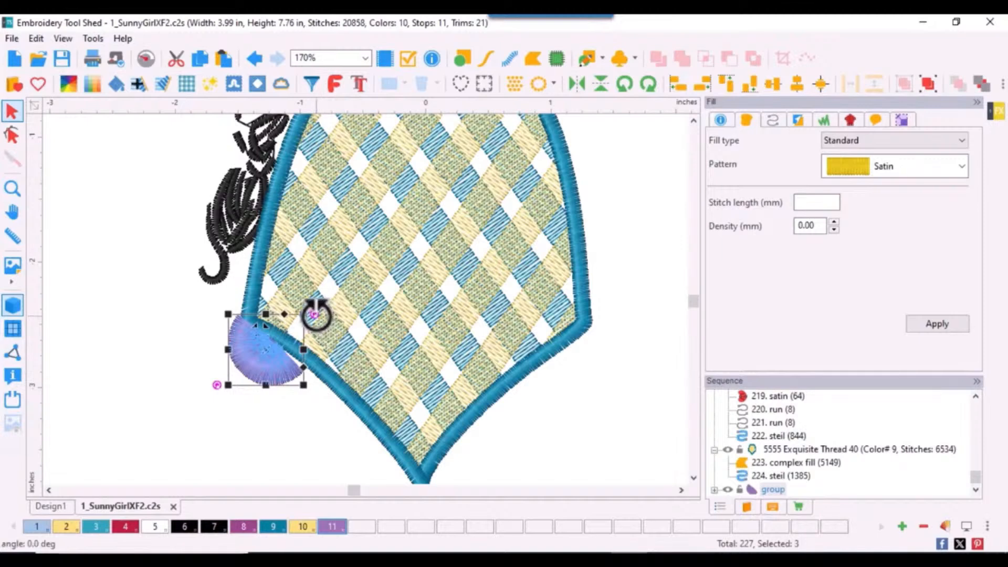
left_click_drag(269, 367, 273, 361)
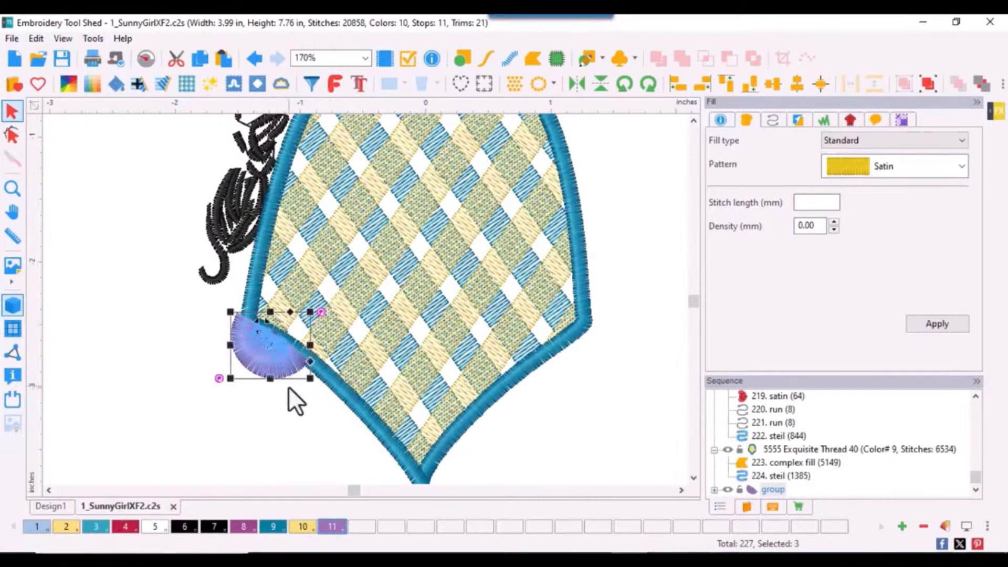
- Duplicate the fringe fan twice, placing and rotating the copies in a row along the poncho's lower-left edge
key("ctrl+d")
left_click_drag(275, 359, 335, 401)
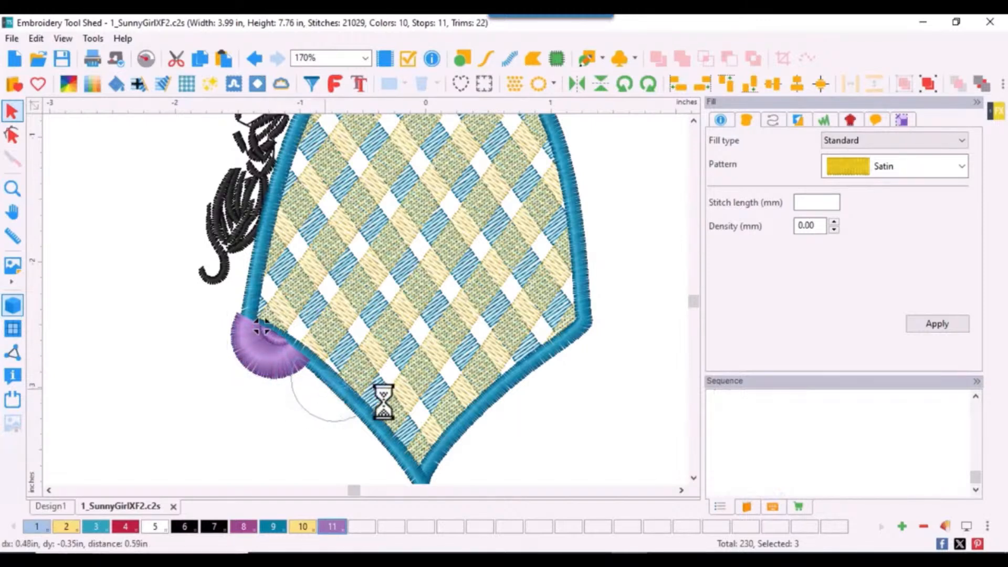
left_click_drag(380, 355, 382, 362)
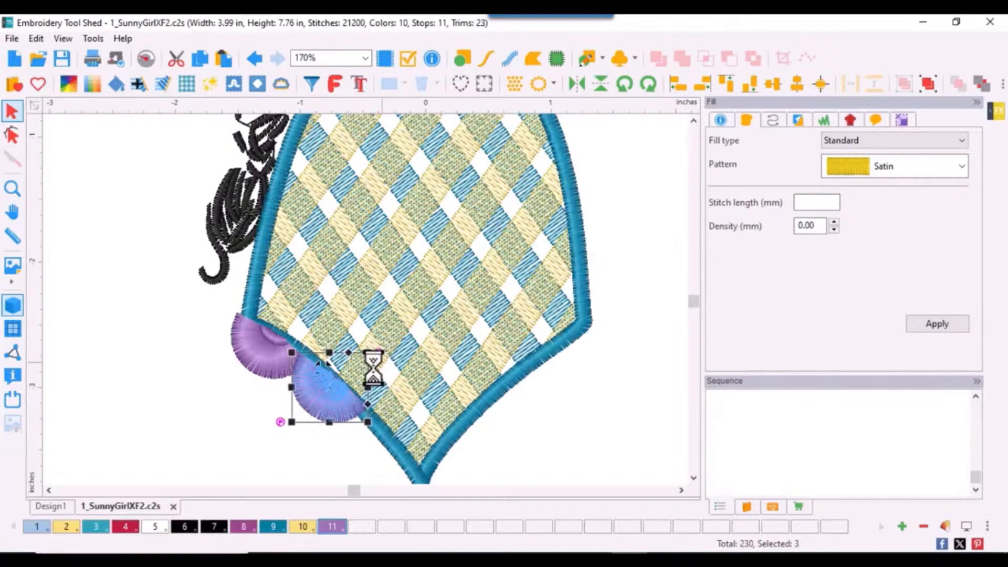
left_click_drag(323, 370, 386, 455)
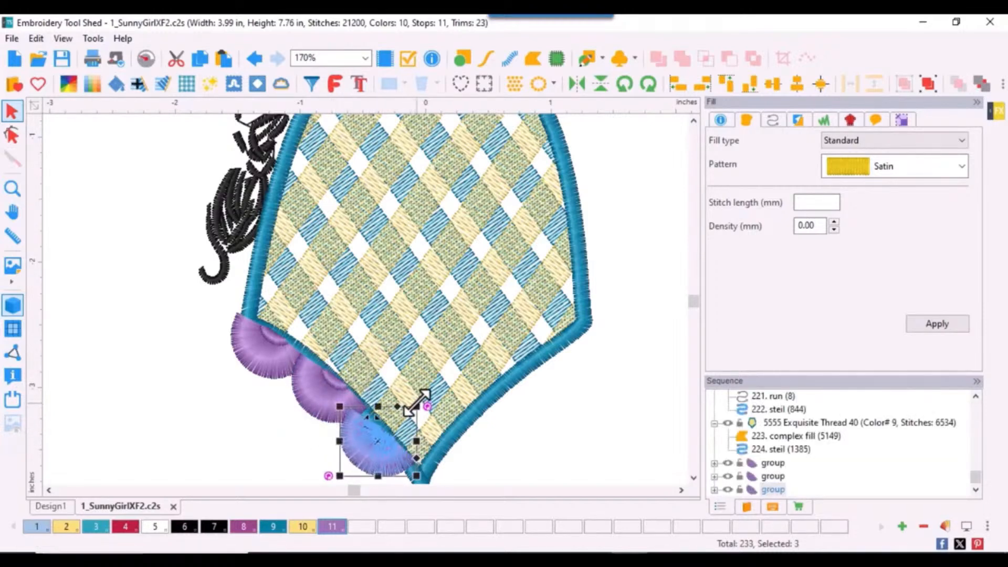
left_click_drag(427, 406, 404, 422)
key("Escape")
- Add a fourth copy of the fringe fan and rotate it into place at the poncho's bottom tip
key("ctrl+c")
key("ctrl+v")
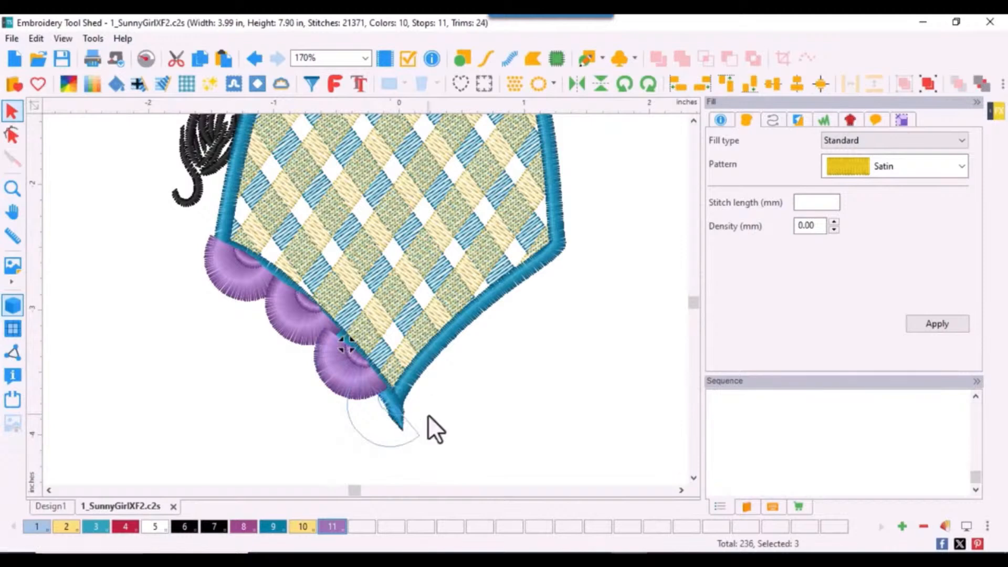
left_click_drag(430, 374, 433, 383)
left_click_drag(384, 417, 382, 409)
- Duplicate all four fringe fans, mirror the copies horizontally and place them along the poncho's lower-right edge
left_click(338, 372, "ctrl")
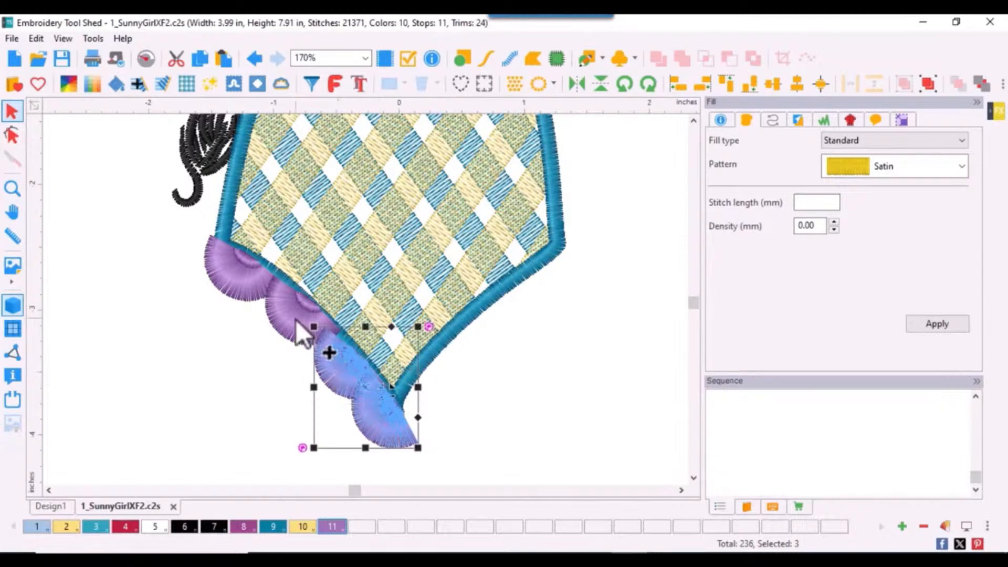
left_click(295, 319, "ctrl")
left_click(225, 283, "ctrl")
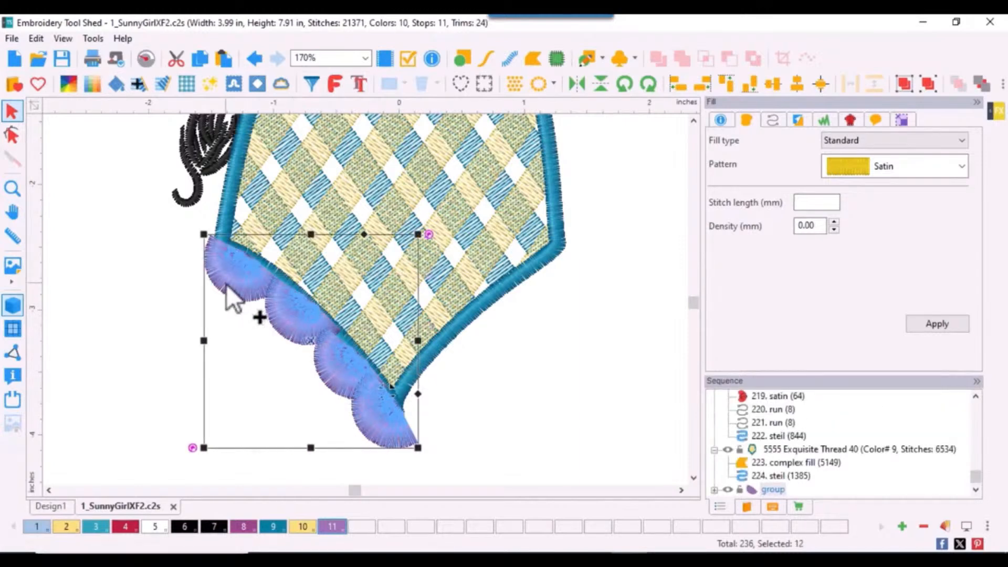
key("ctrl+d")
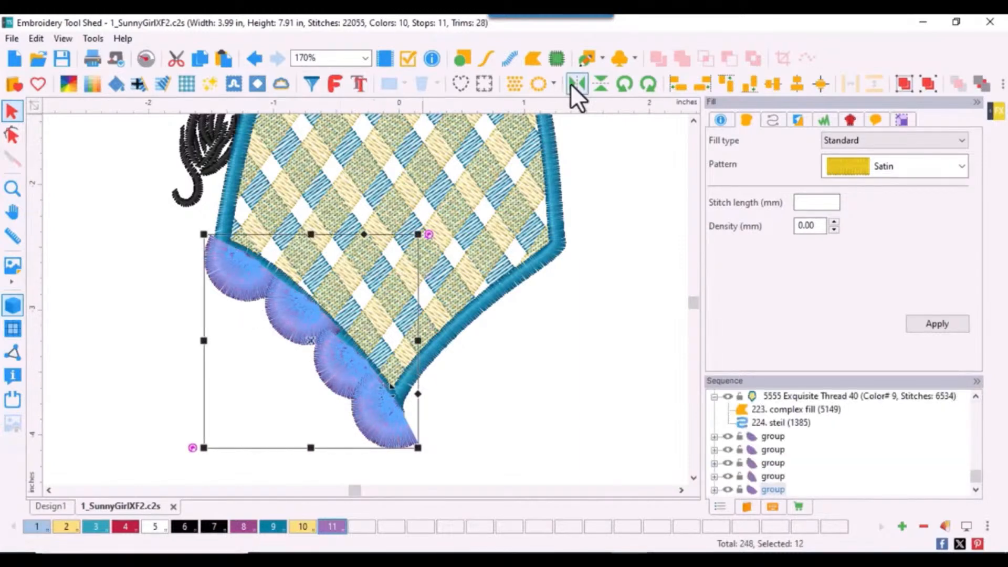
left_click(578, 84)
left_click_drag(360, 336, 525, 317)
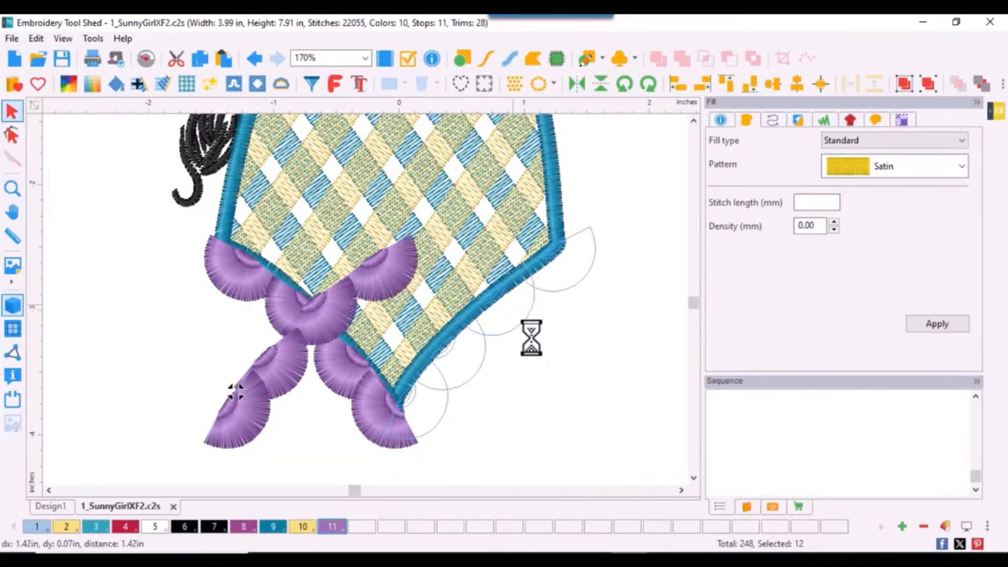
left_click(635, 268)
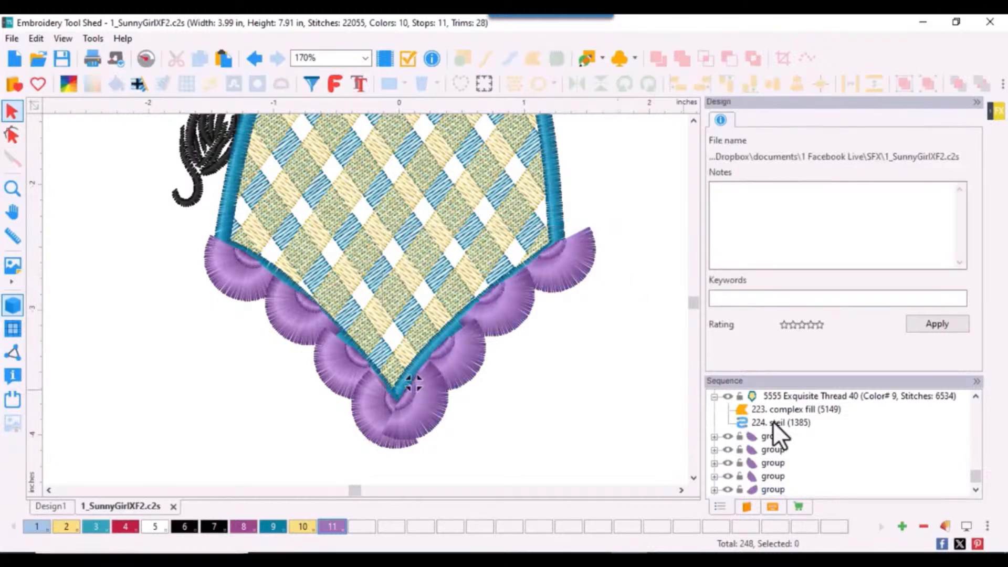
- Recolour all eight fringe fan groups with Surf Blue, colour 9, and show the whole design
left_click(767, 435)
scroll(767, 436, "down", 1)
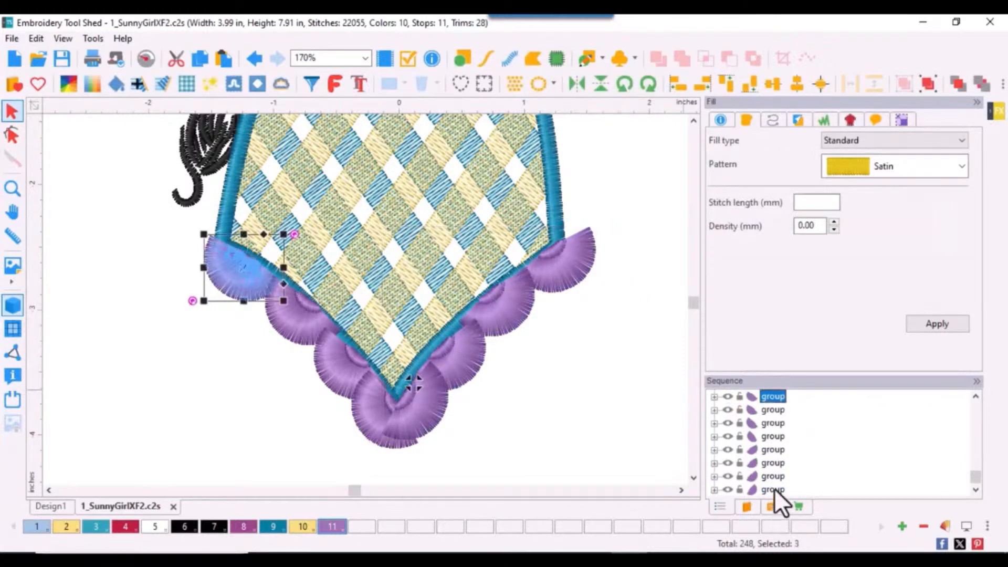
left_click(774, 488, "shift")
left_click(274, 526)
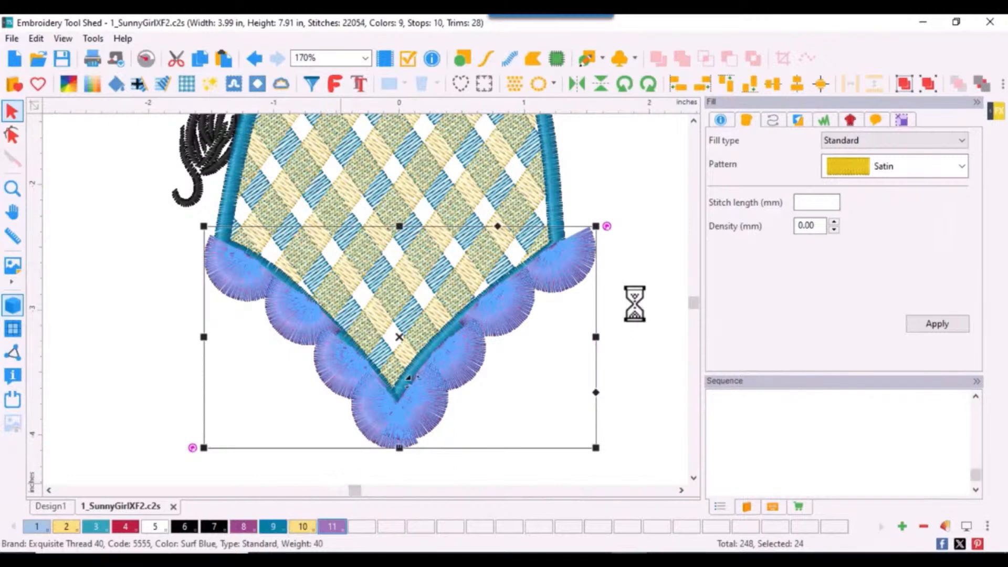
left_click(619, 275)
key("F4")
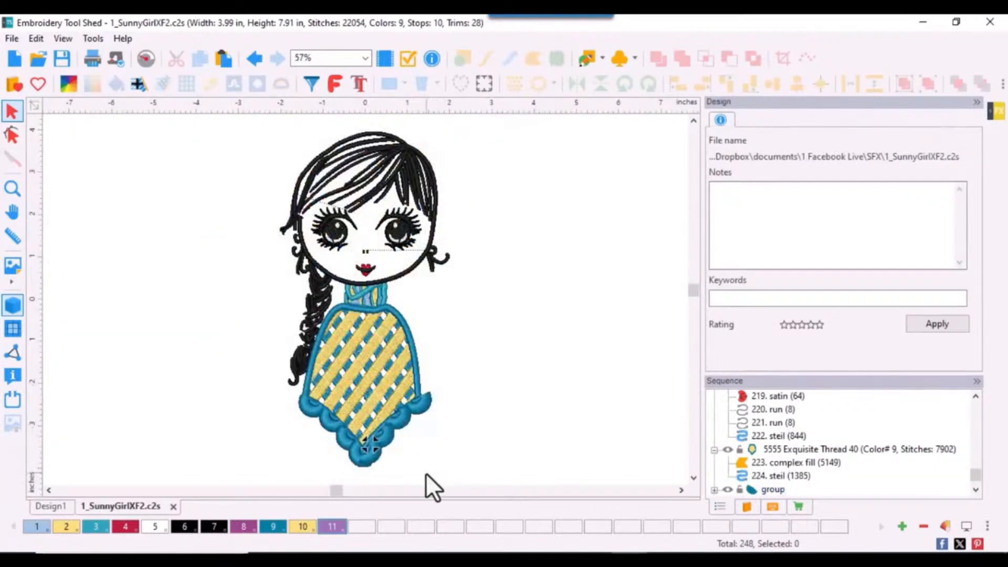
scroll(424, 459, "up", 1)
scroll(424, 458, "up", 3)
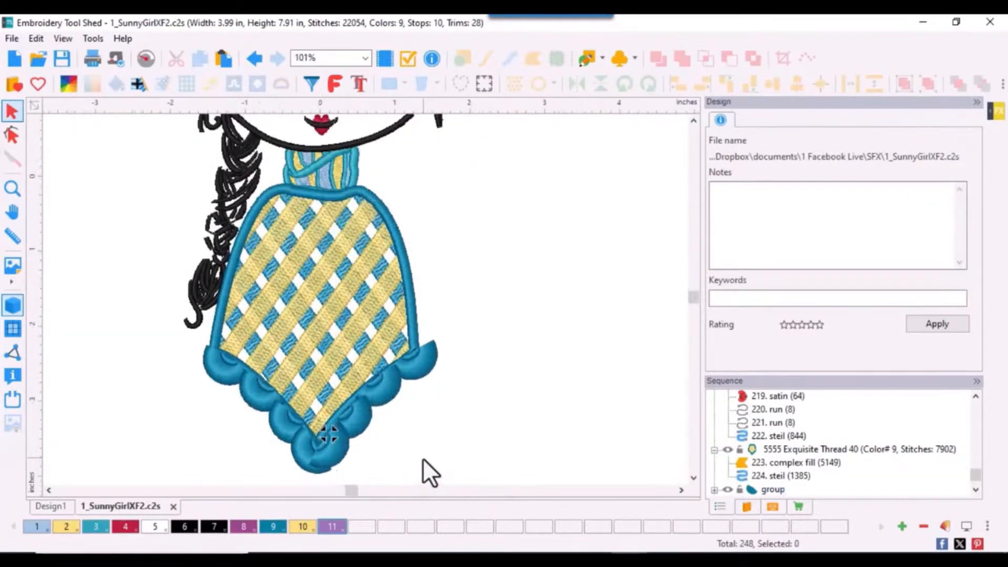
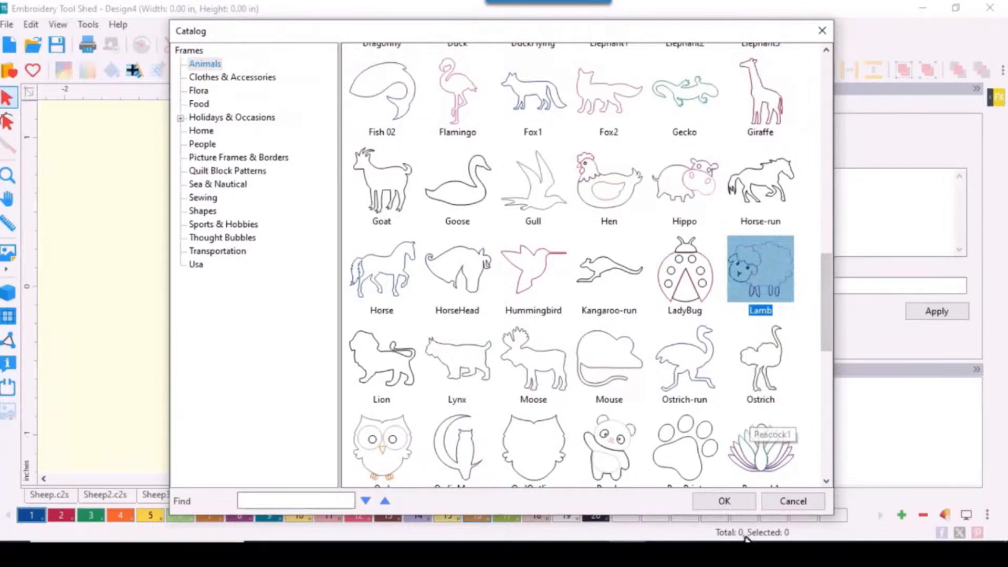
- Insert the Lamb artwork from the Animals category into the empty Design4
left_click(708, 505)
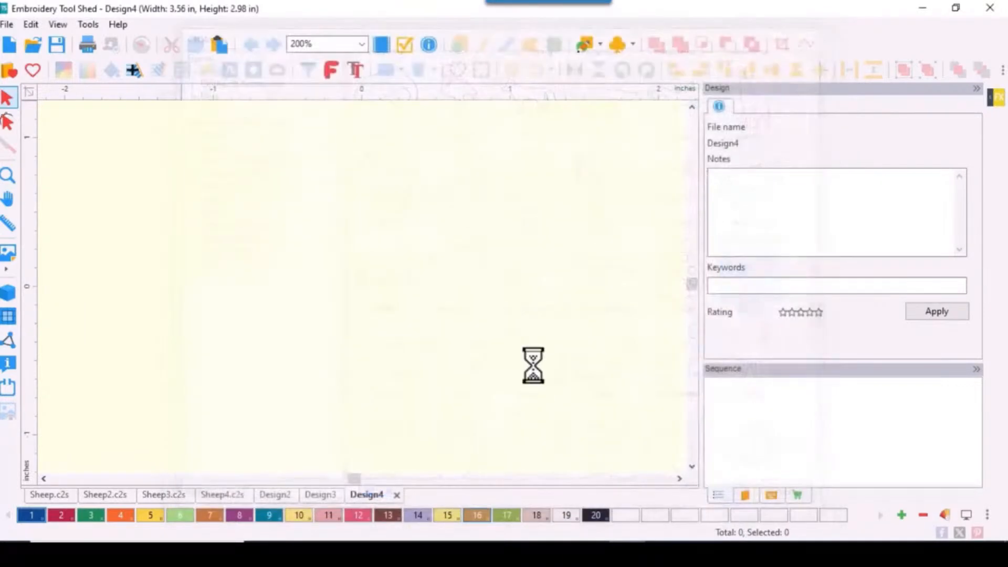
left_click(89, 213)
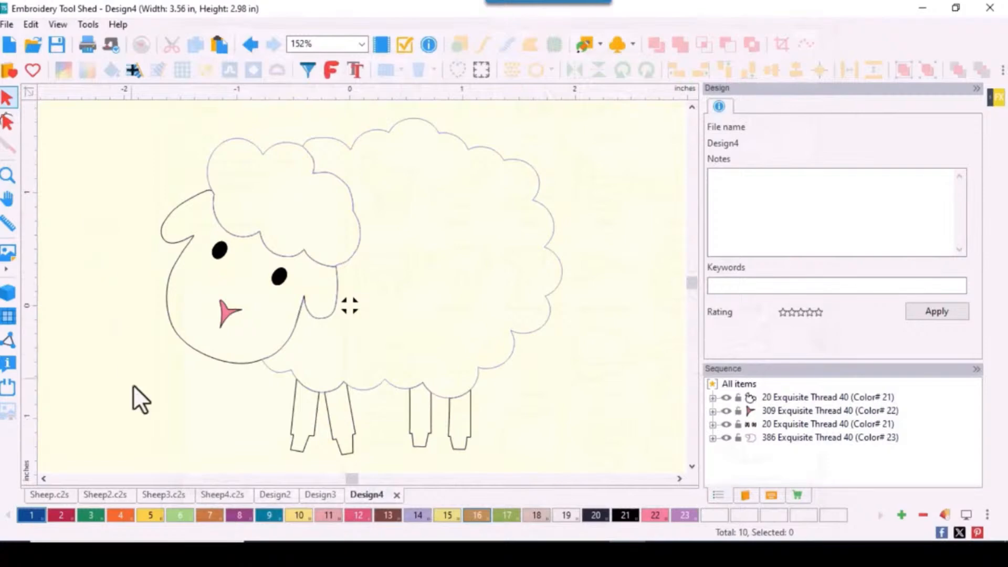
- Review the four finished sheep samples in Design2 and return to the lamb outline in Design4
left_click(330, 498)
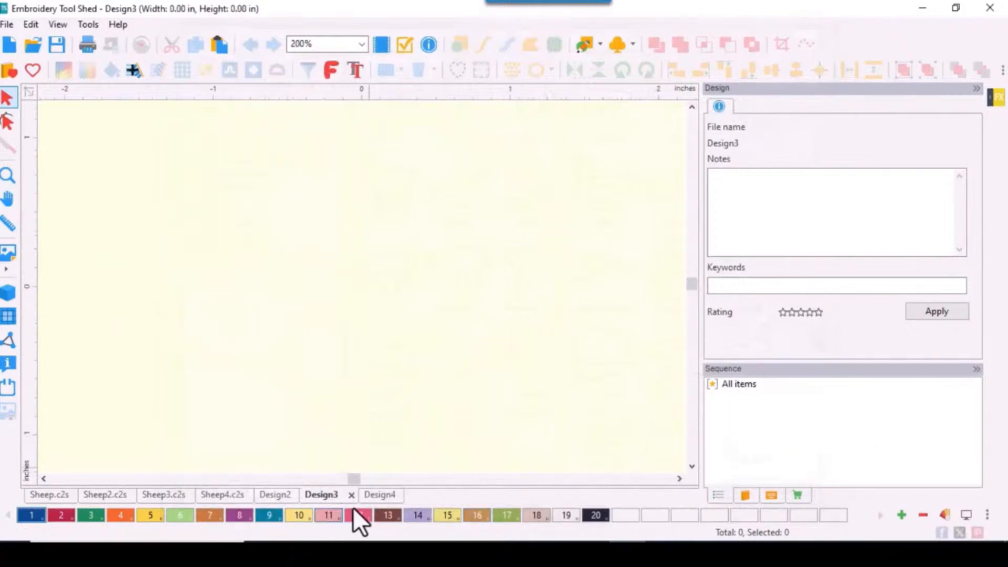
left_click(272, 495)
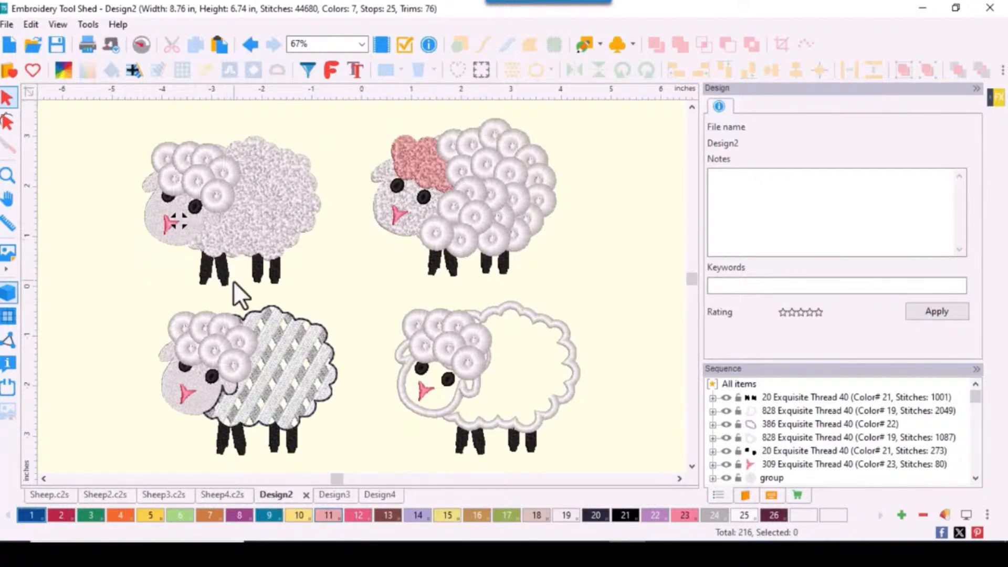
left_click(391, 494)
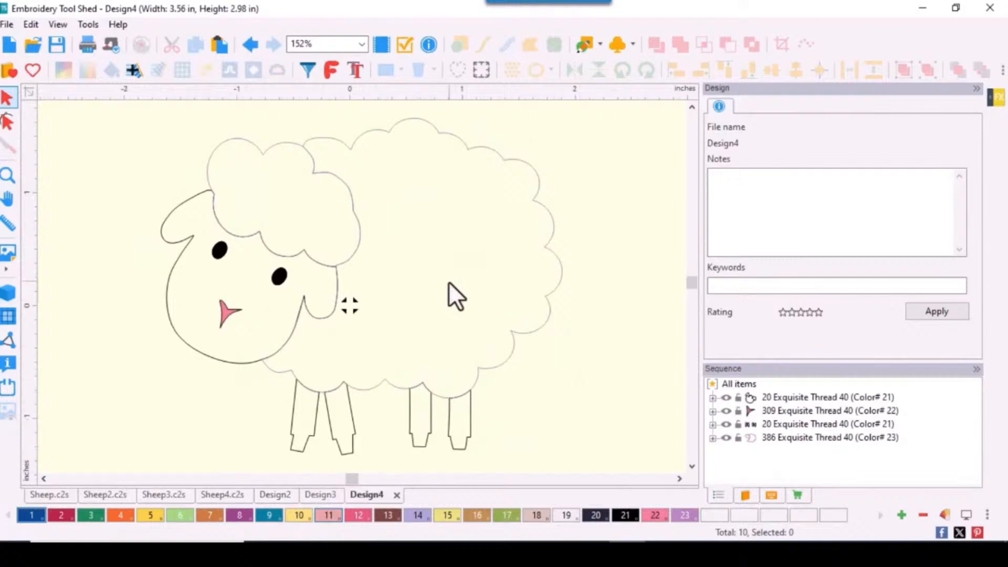
- Break apart the lamb's face artwork so that the eyes become separate objects
left_click(223, 359)
right_click(223, 359)
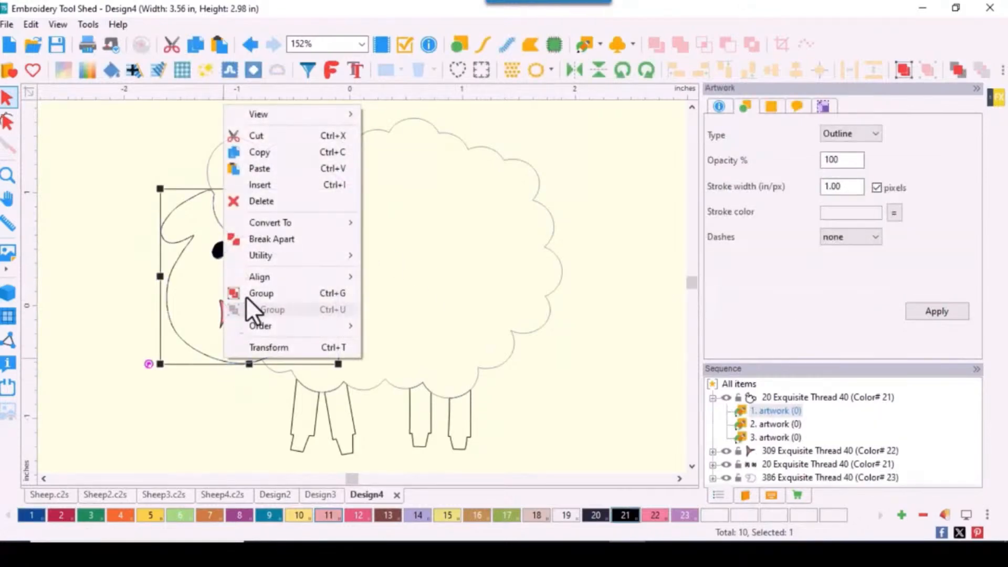
left_click(265, 245)
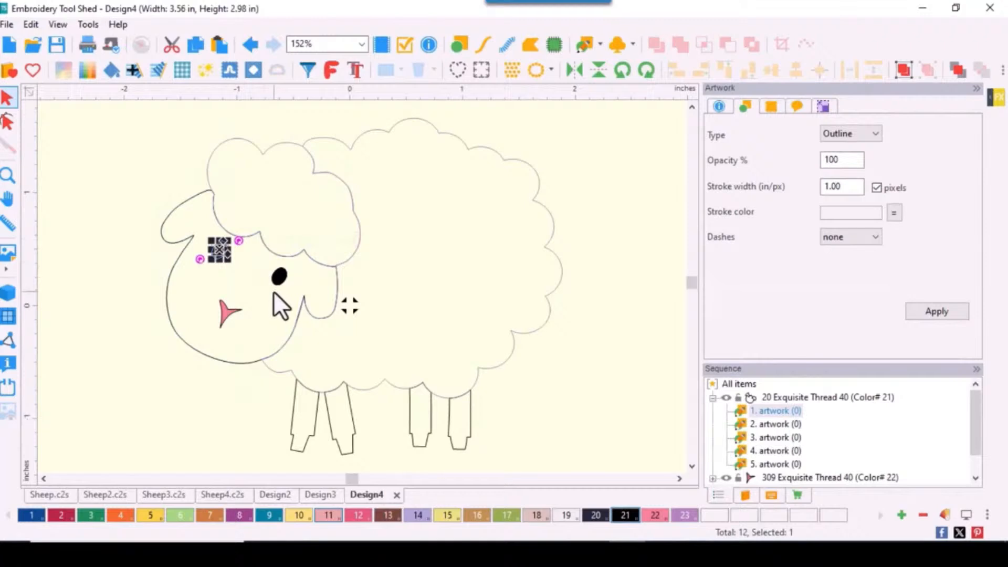
- Select both of the lamb's eyes and convert them to Steil stitches
left_click(279, 278, "shift")
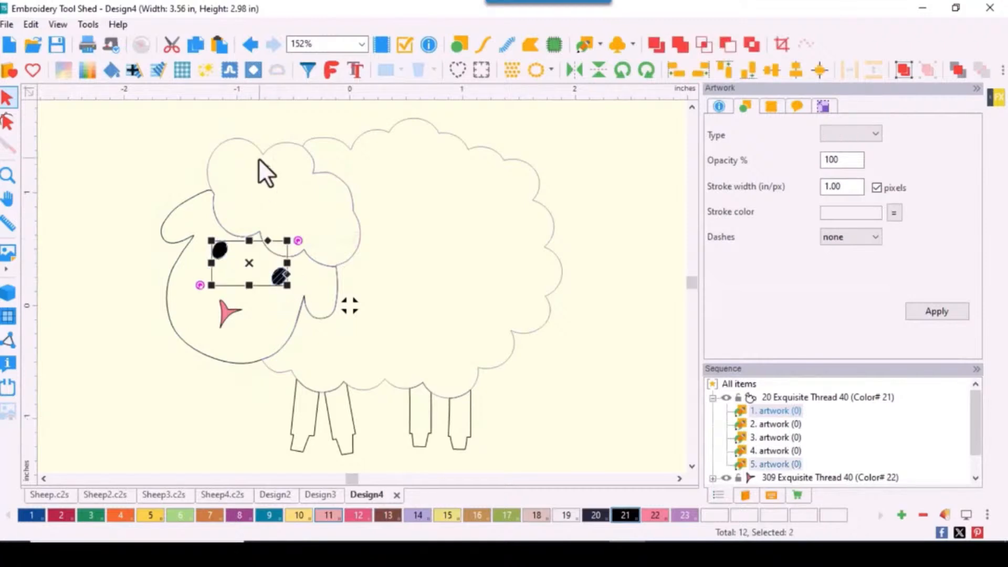
right_click(219, 264)
mouse_move(258, 374)
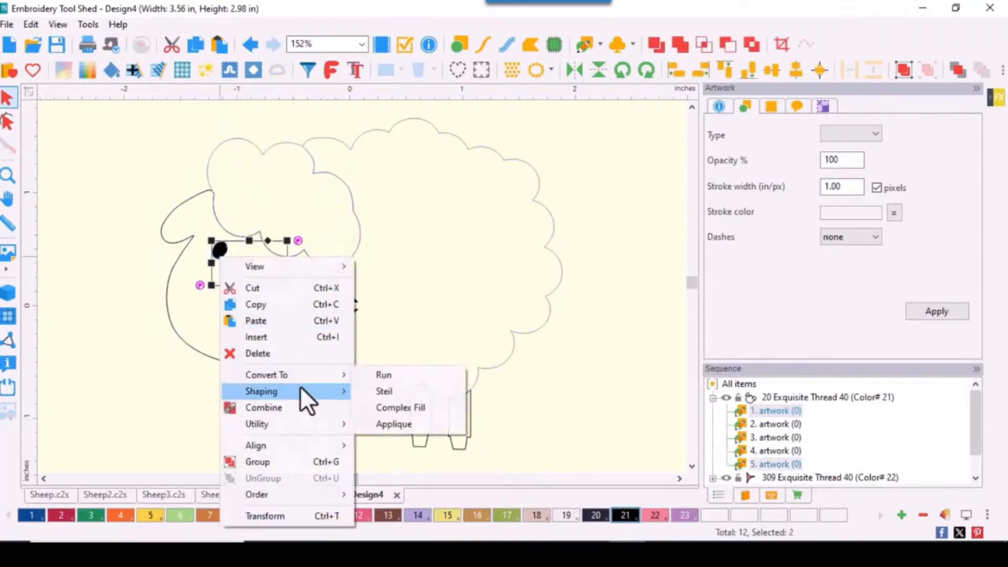
left_click(368, 391)
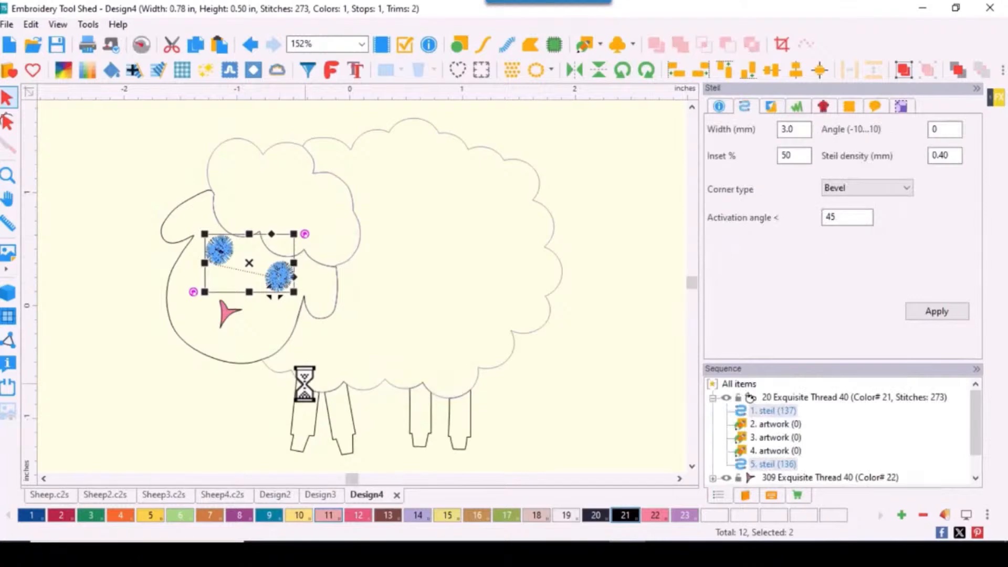
- Enlarge the lamb's pink nose slightly and convert it to a Complex Fill
scroll(294, 373, "down", 1)
left_click(243, 310)
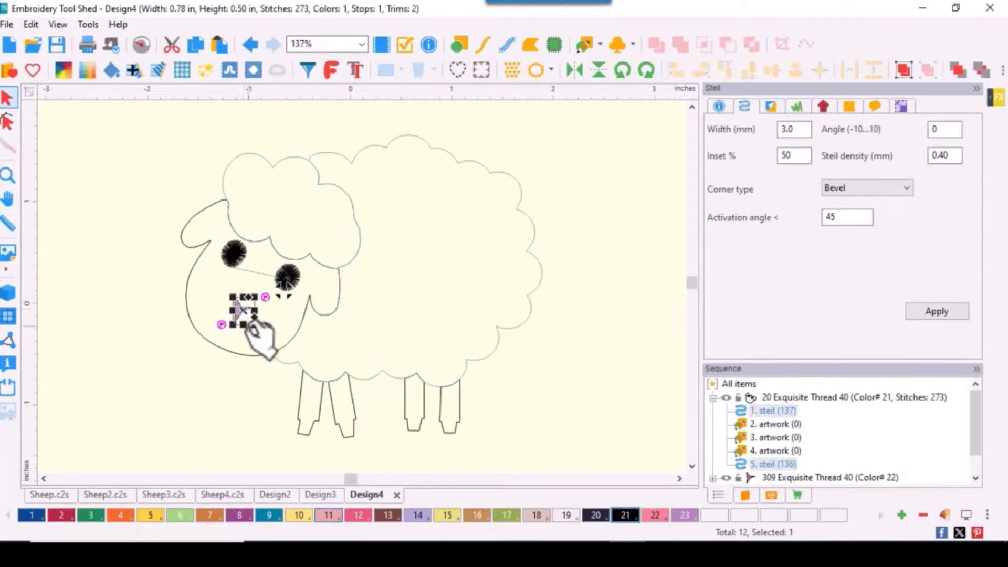
left_click_drag(255, 325, 259, 338)
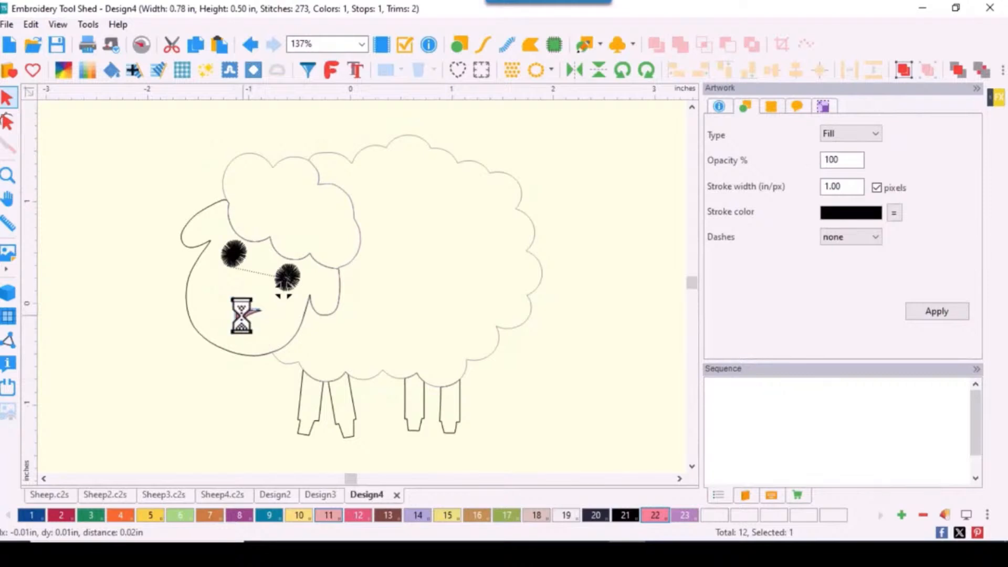
right_click(246, 315)
mouse_move(281, 198)
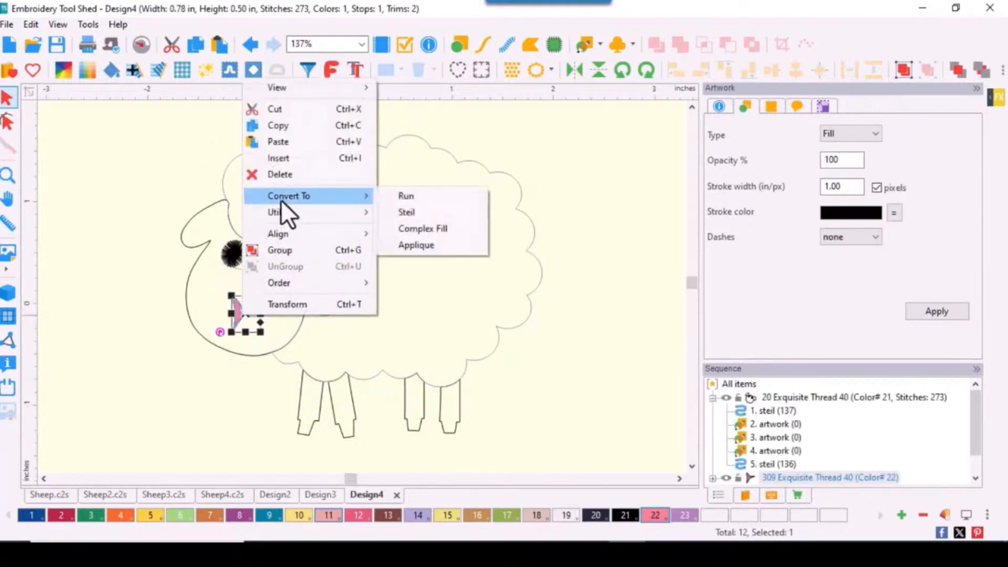
left_click(406, 227)
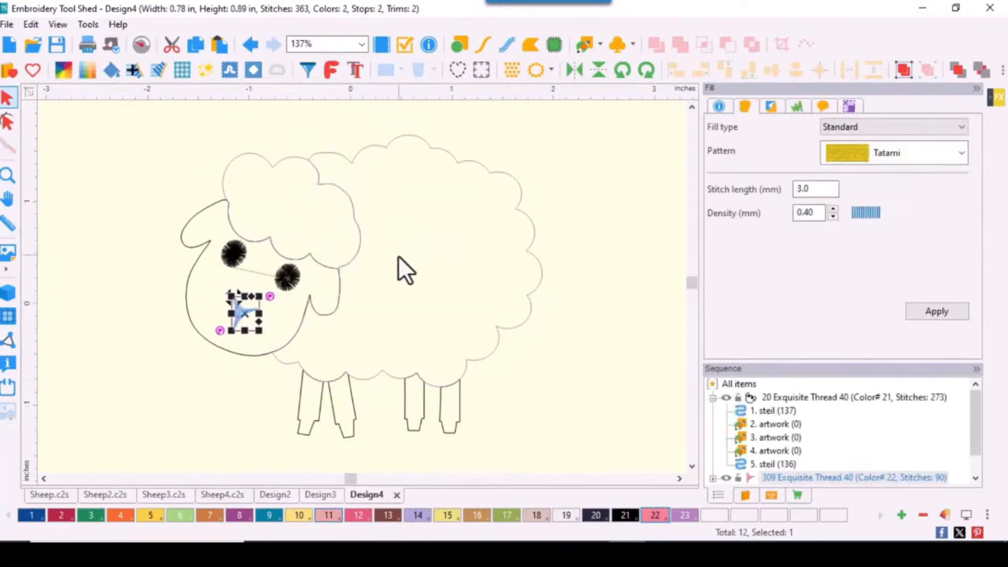
- Select all four of the lamb's legs and convert them to Complex Fill
left_click_drag(486, 470, 289, 368)
right_click(333, 398)
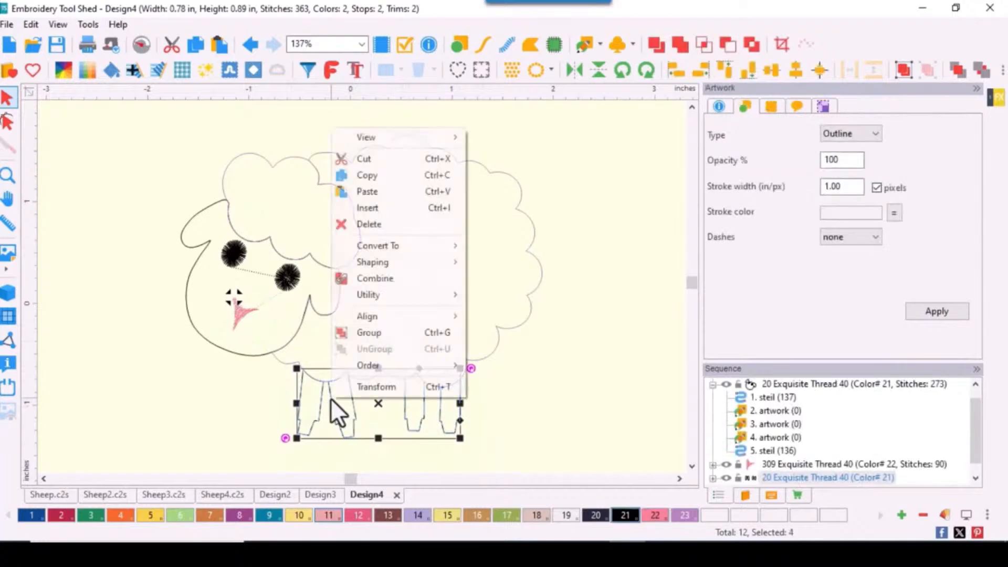
mouse_move(383, 251)
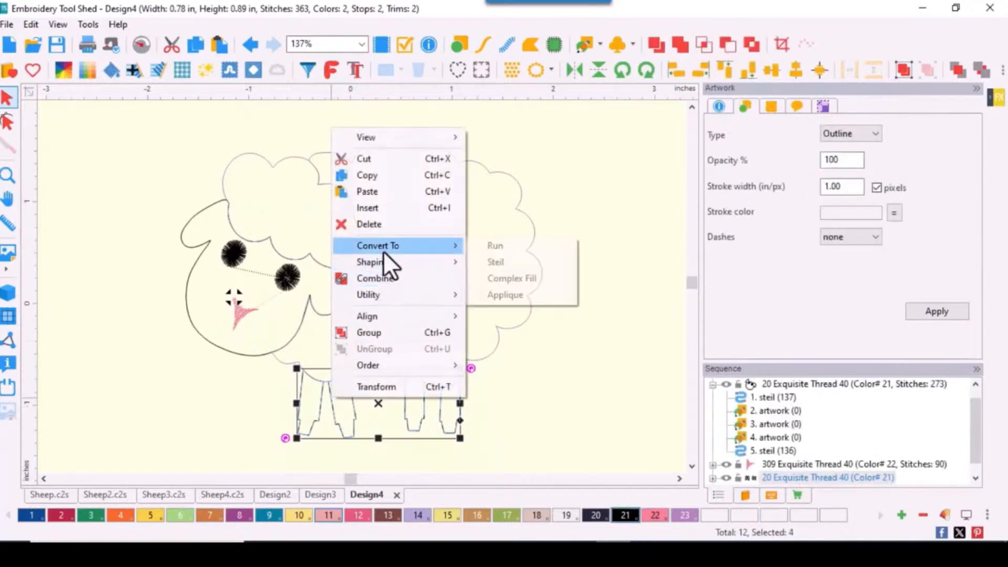
left_click(514, 277)
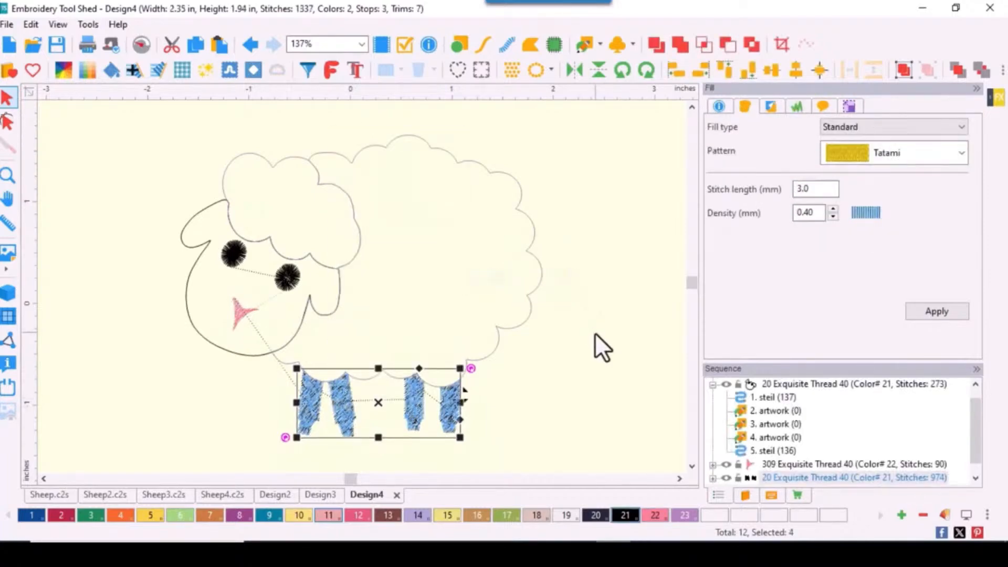
- Apply the curly textured fill effect to the lamb's large woolly body outline and display the design in 3D
left_click(358, 345)
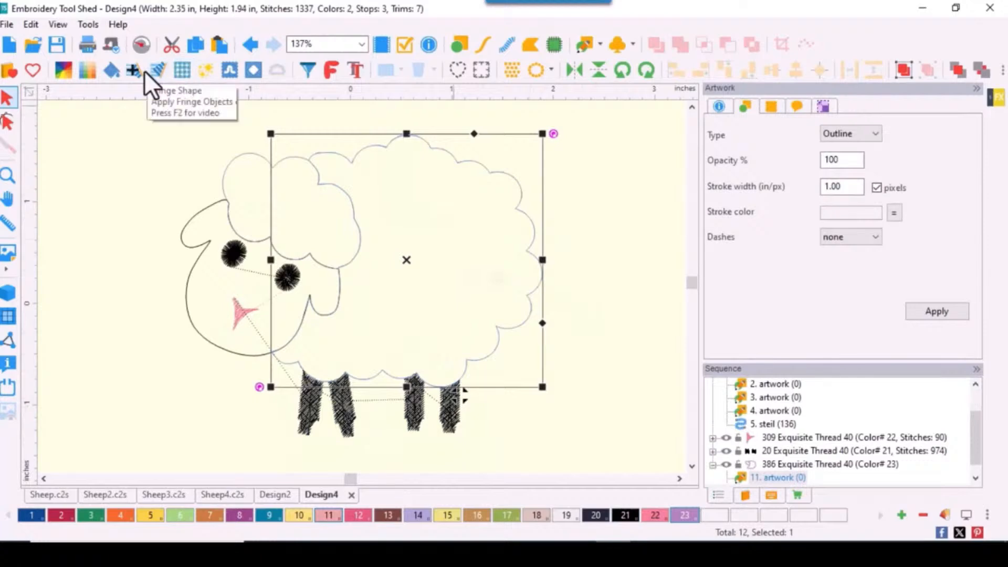
left_click(118, 71)
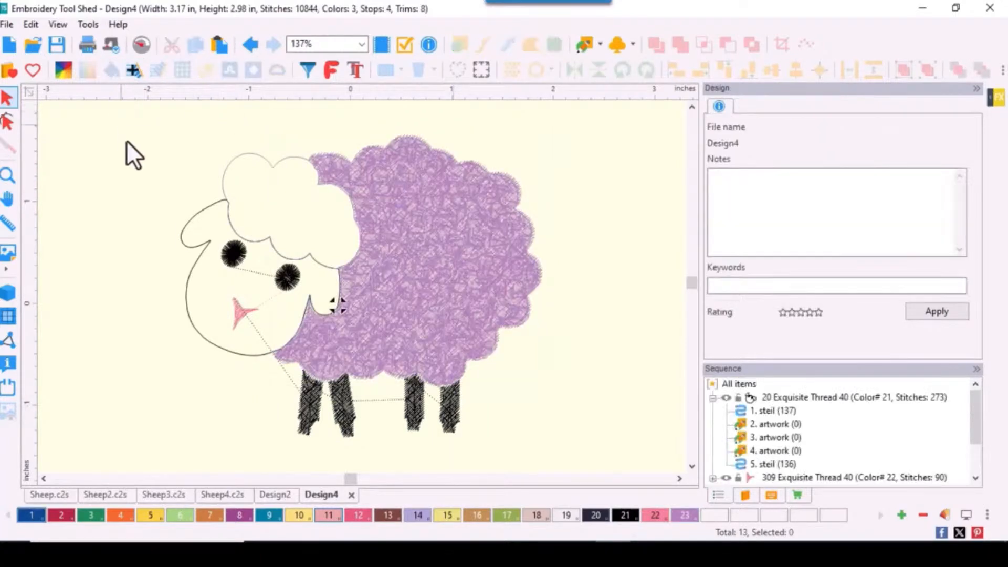
left_click(9, 294)
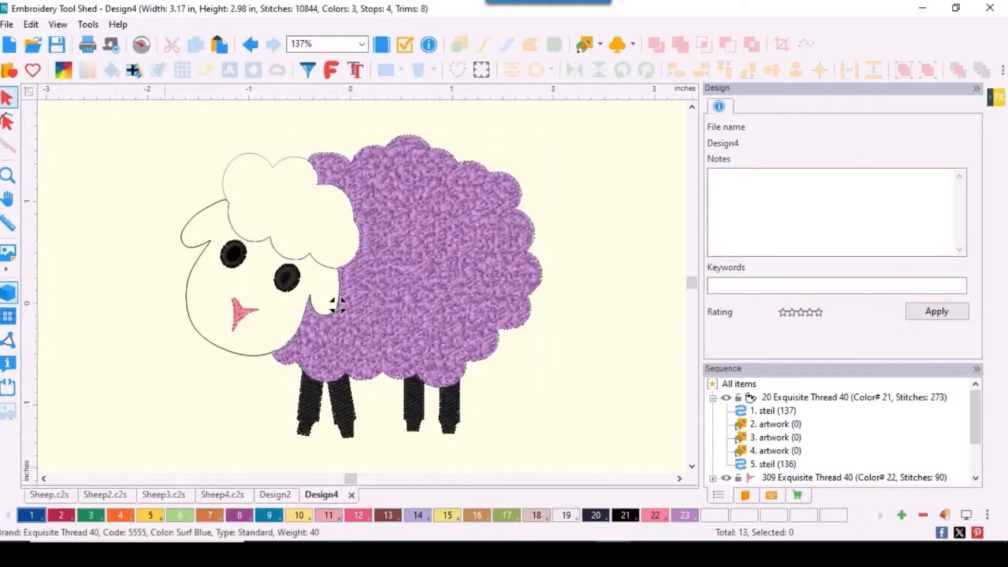
- Recolour the lamb's textured body fill with Pearl, colour 19
left_click(478, 359)
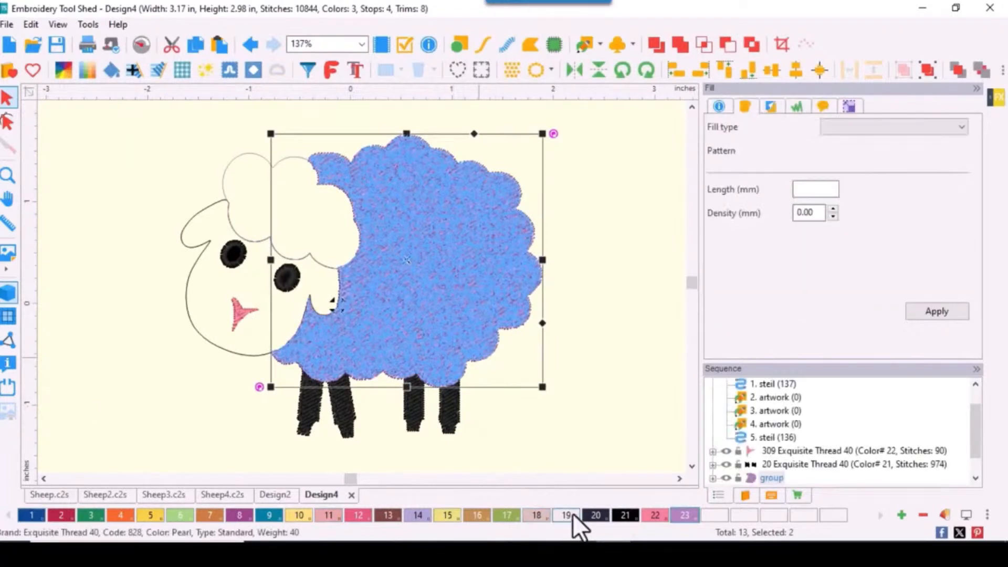
left_click(573, 513)
left_click(603, 414)
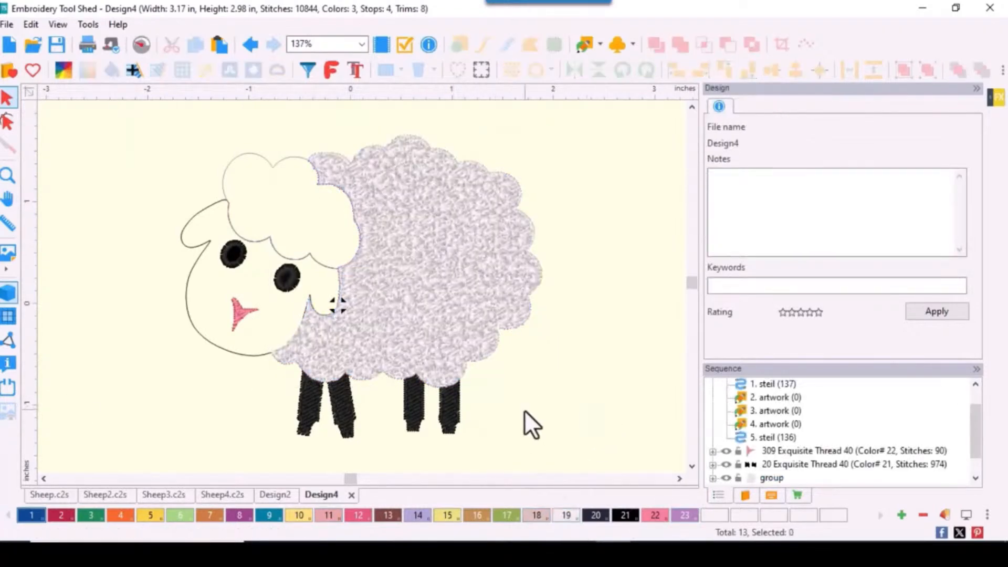
- Convert the lamb's face outline to a Complex Fill and recolour it with Tan, colour 18
left_click(252, 356)
right_click(250, 357)
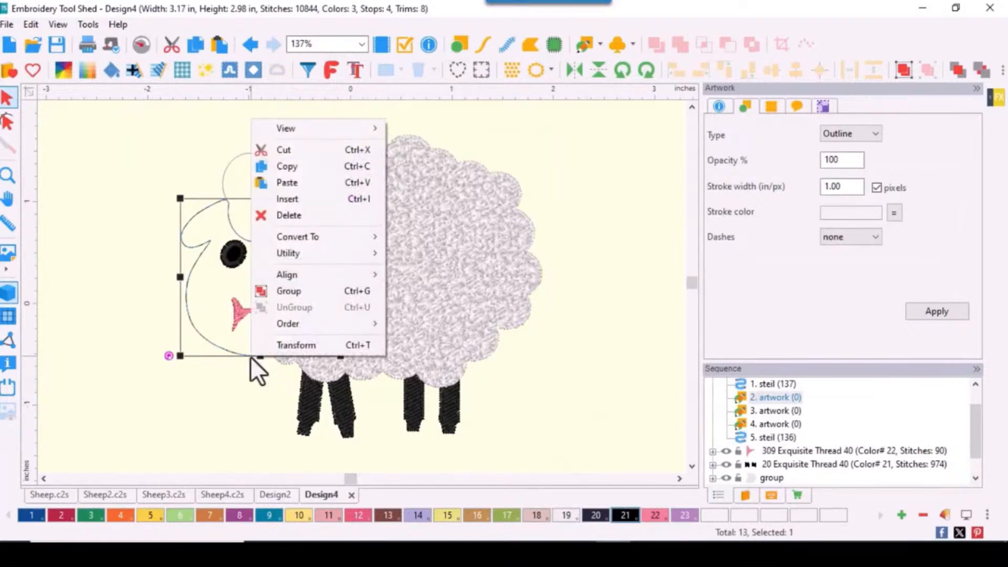
mouse_move(295, 244)
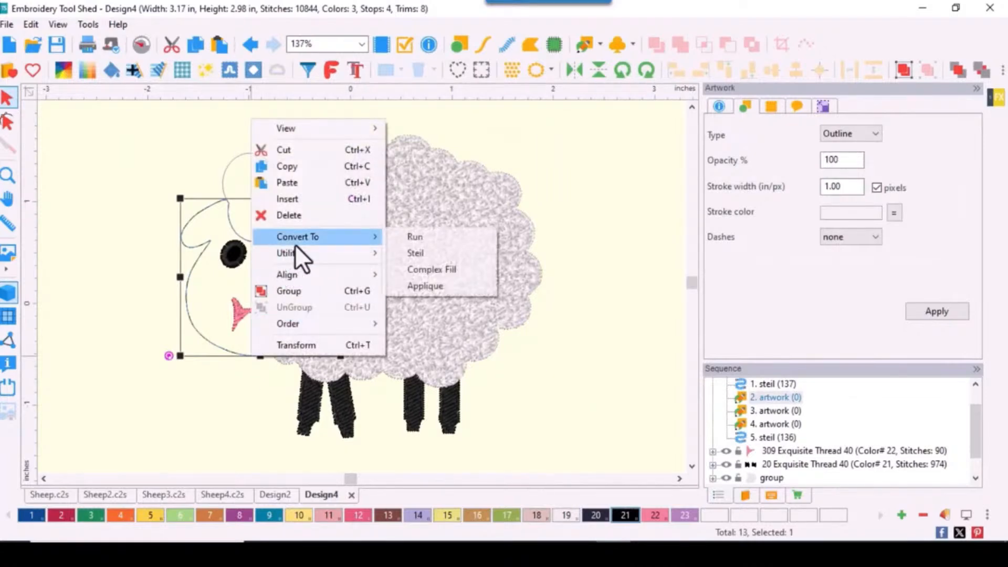
left_click(431, 270)
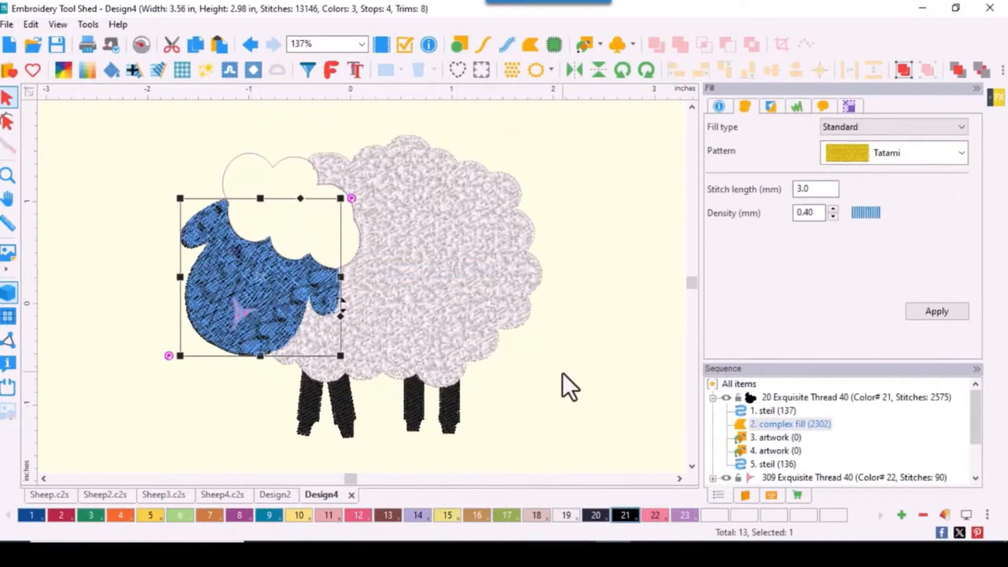
left_click(535, 516)
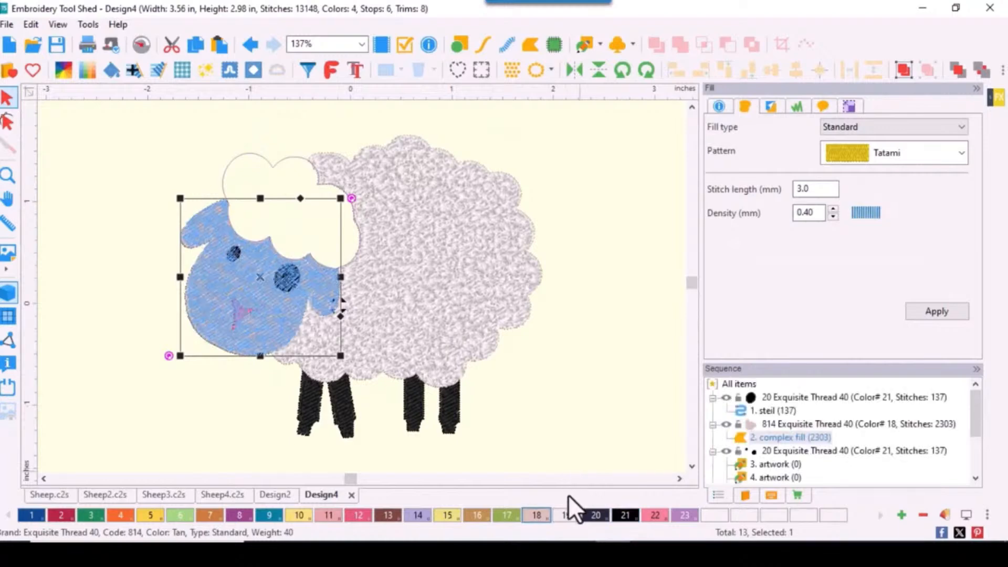
left_click(533, 407)
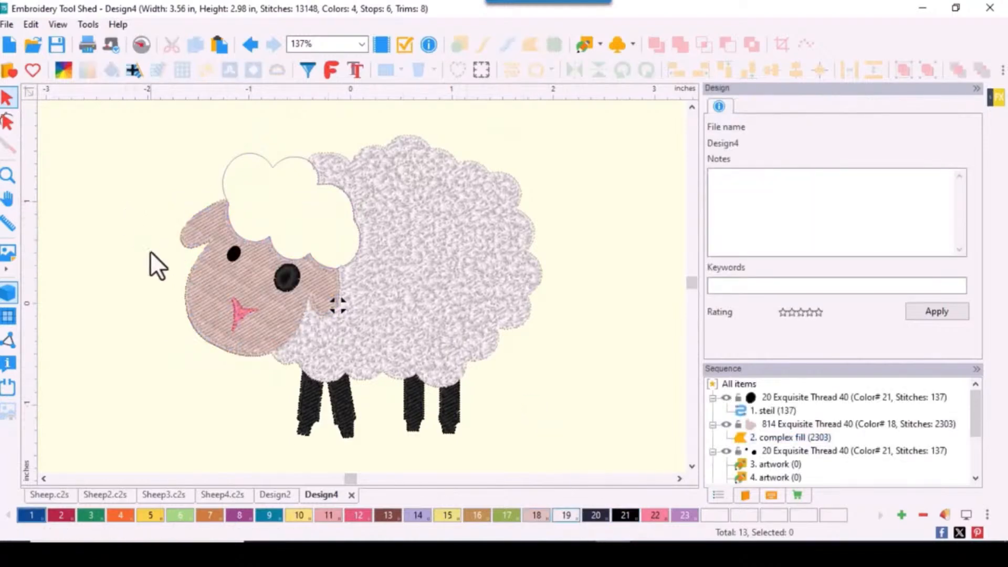
- Convert the remaining artwork eye, nearest the lamb's outer ear, to Steil stitches
left_click(231, 260)
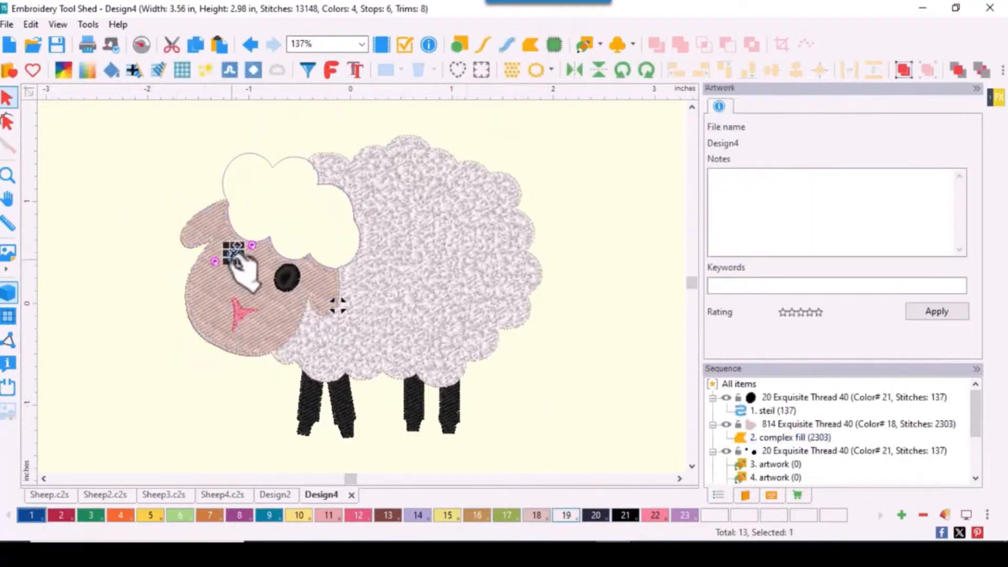
right_click(231, 260)
mouse_move(269, 376)
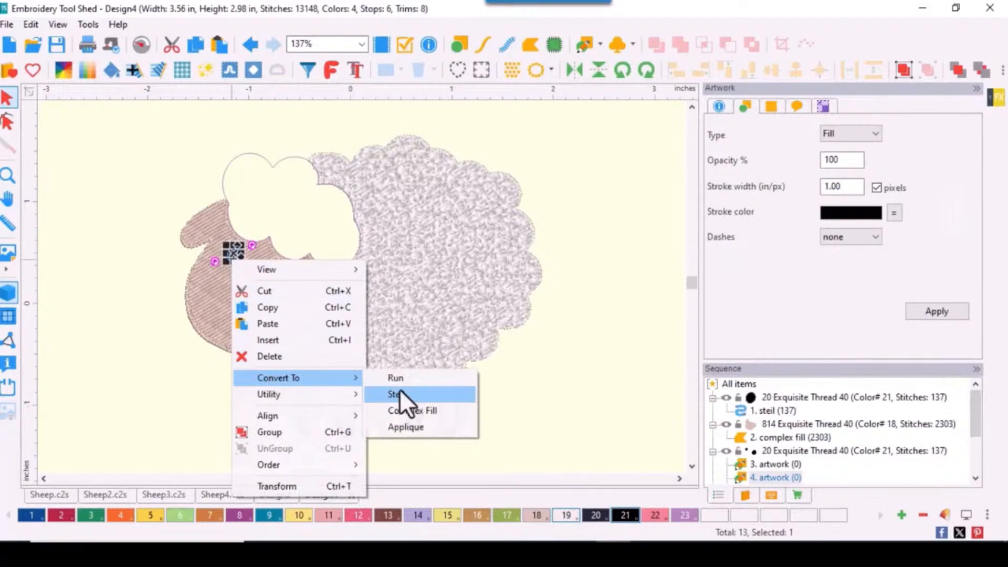
left_click(402, 395)
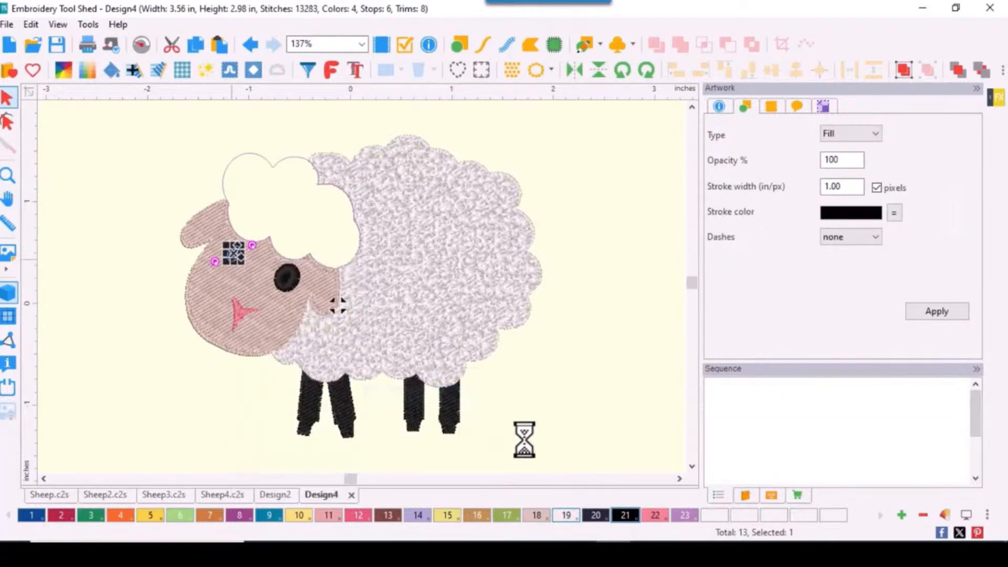
left_click(559, 433)
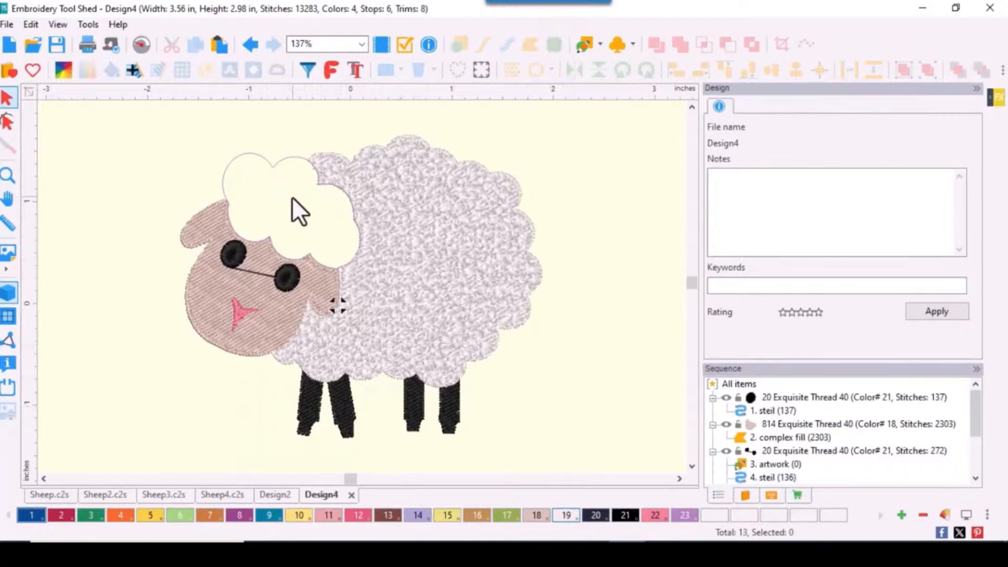
- Place six PomPom1 fringe shapes over the scalloped head-wool outline so they cover the wool area above the lamb's face
left_click(134, 70)
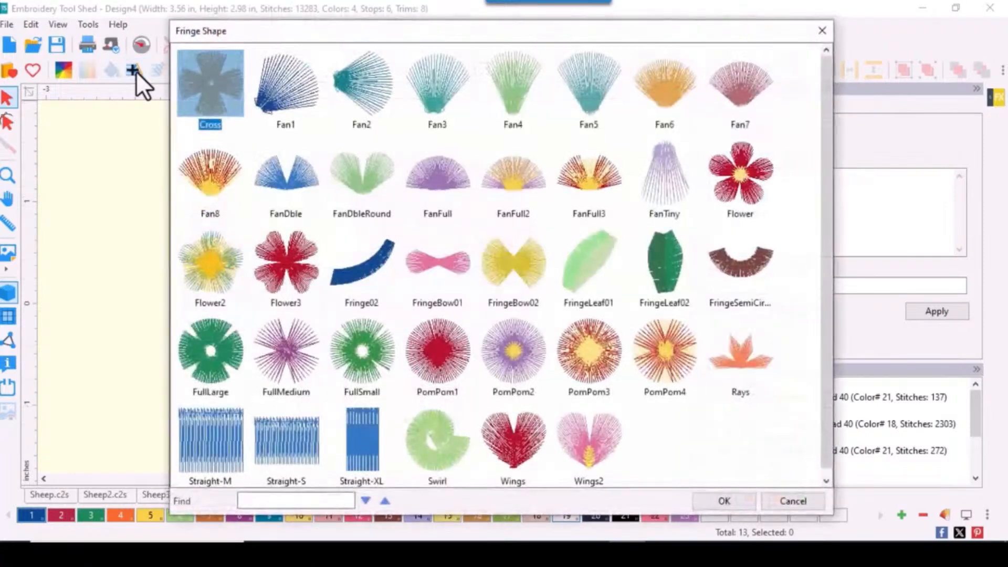
left_click(440, 344)
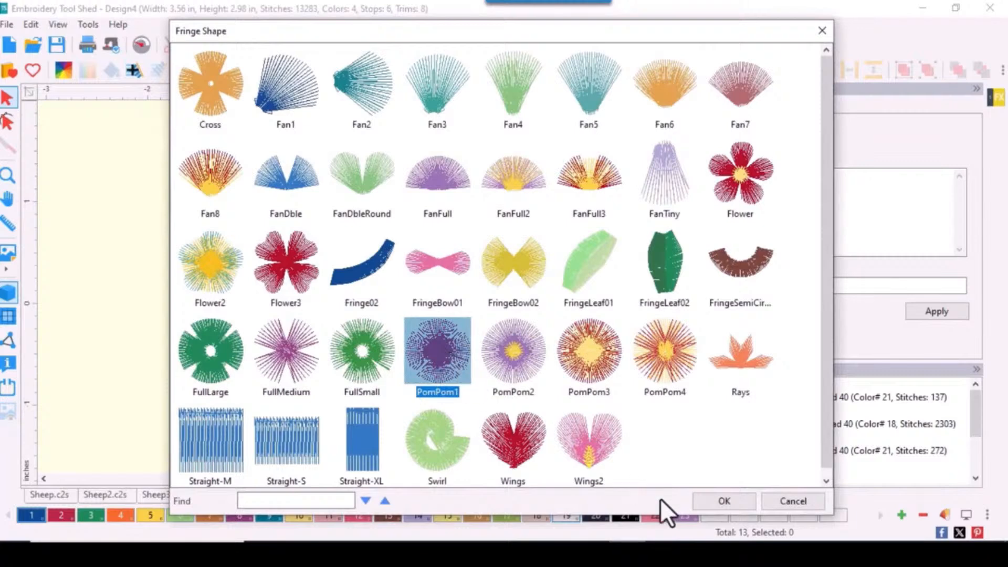
left_click(718, 503)
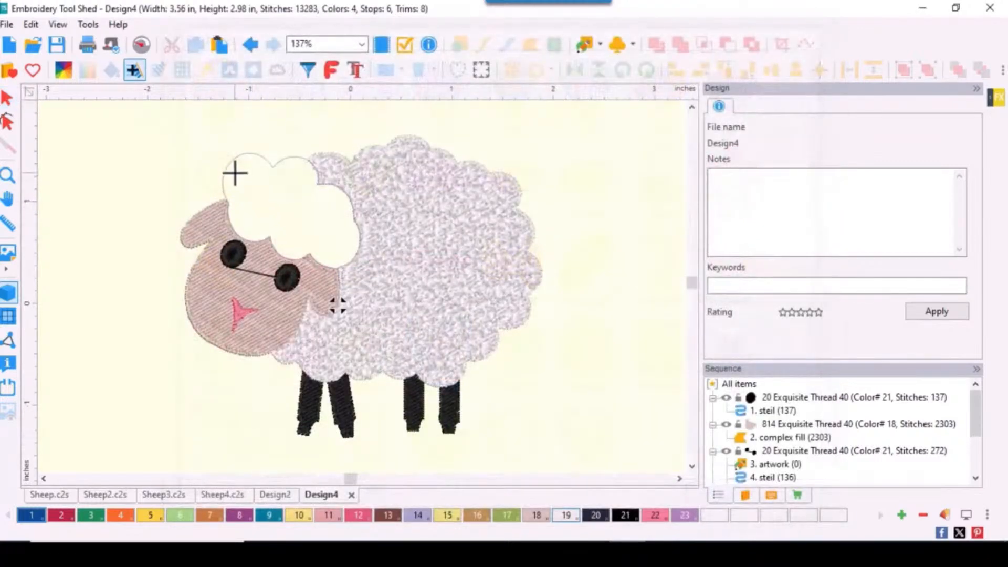
left_click(240, 166)
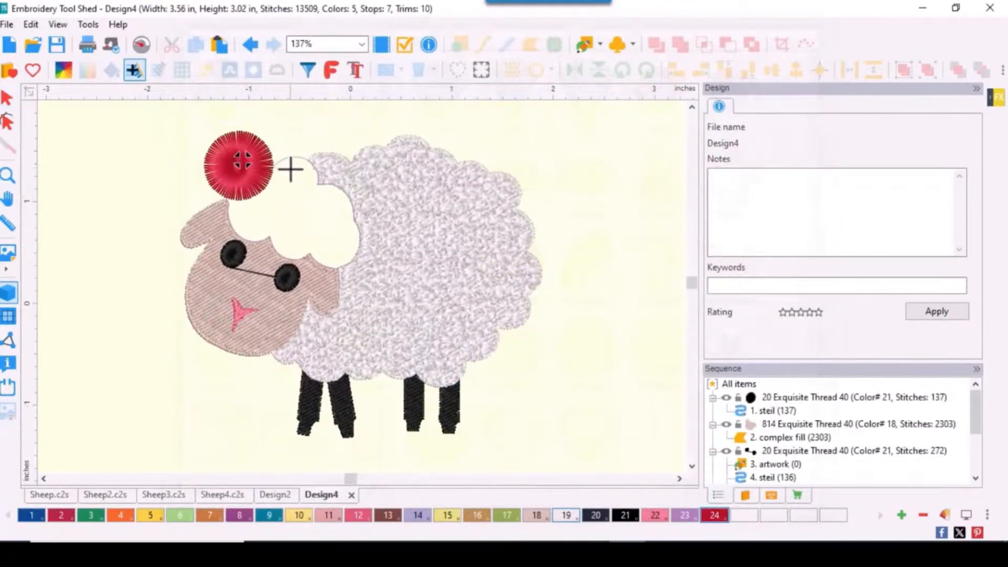
left_click(297, 174)
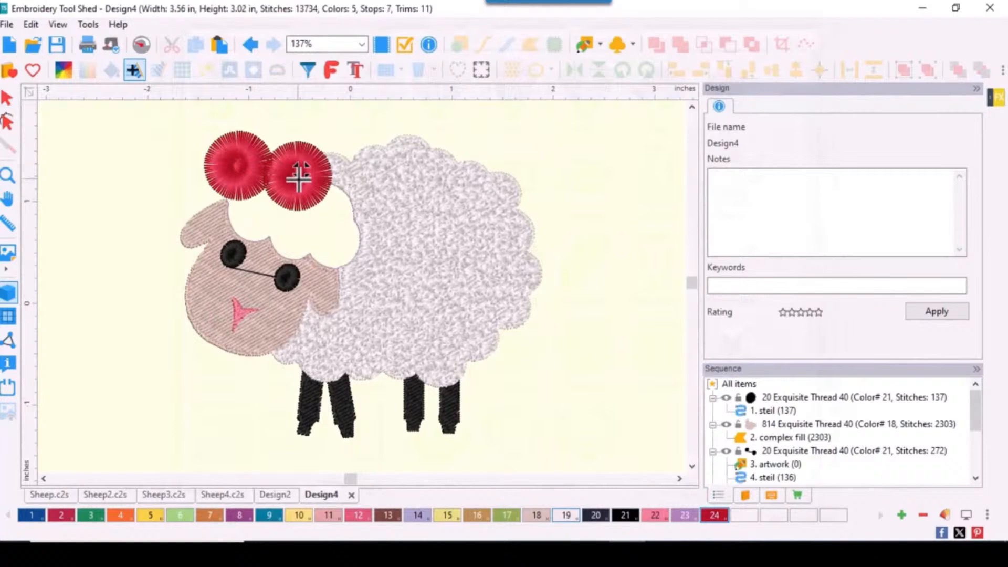
left_click(336, 207)
left_click(258, 215)
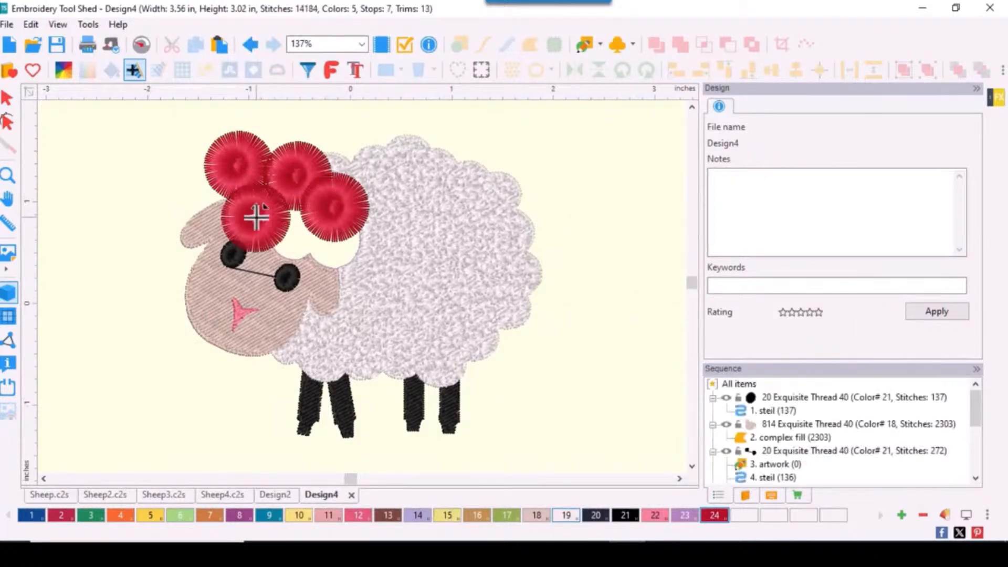
left_click(301, 239)
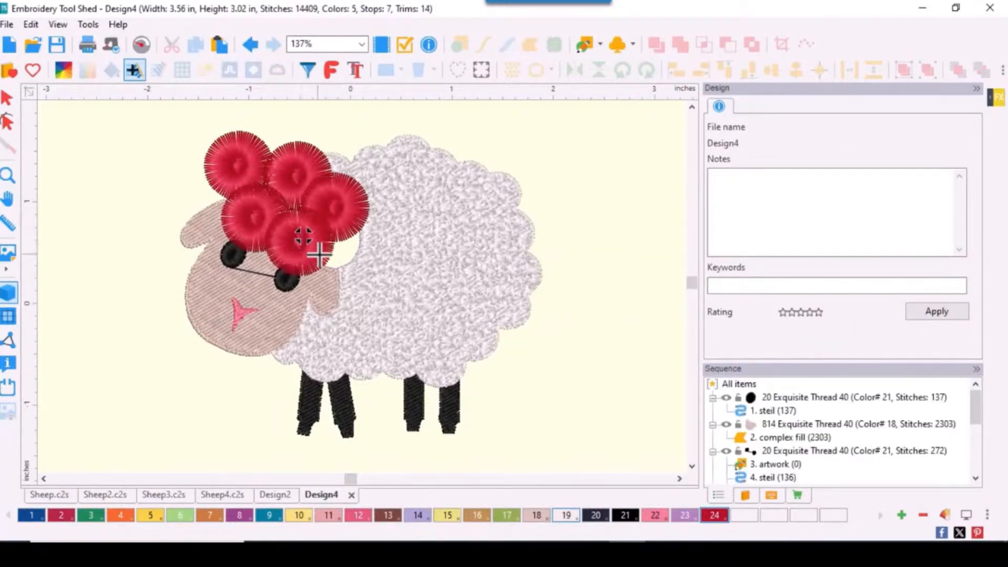
left_click(347, 251)
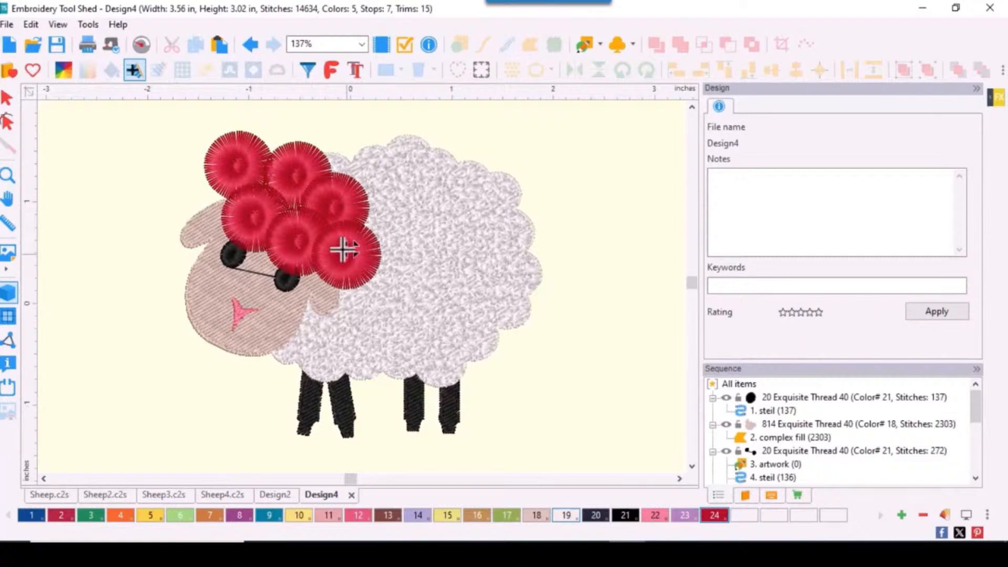
left_click(7, 98)
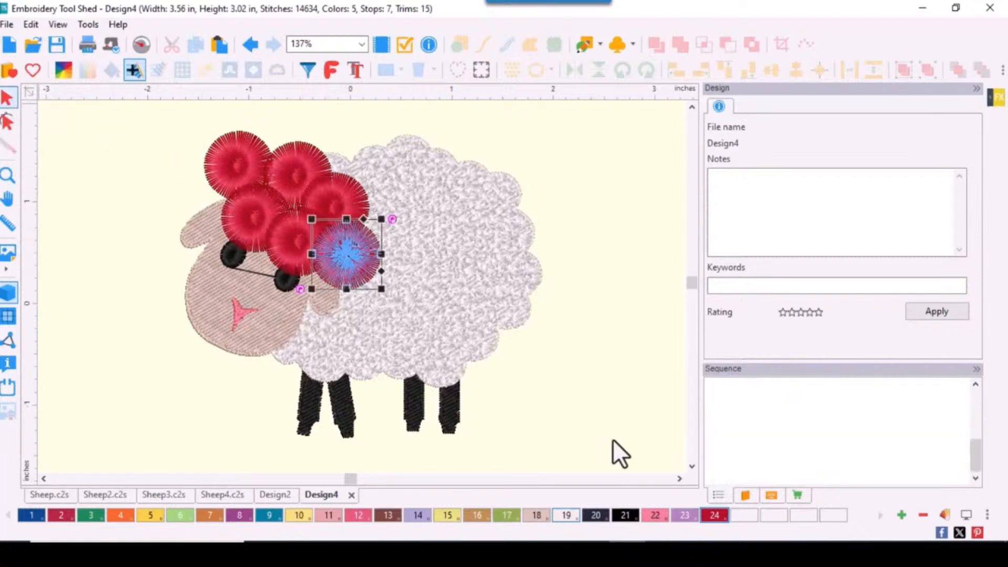
- Move the separate black Steil eye in the stitch sequence into the other color 21 eye group, after the face fill
left_click(720, 492)
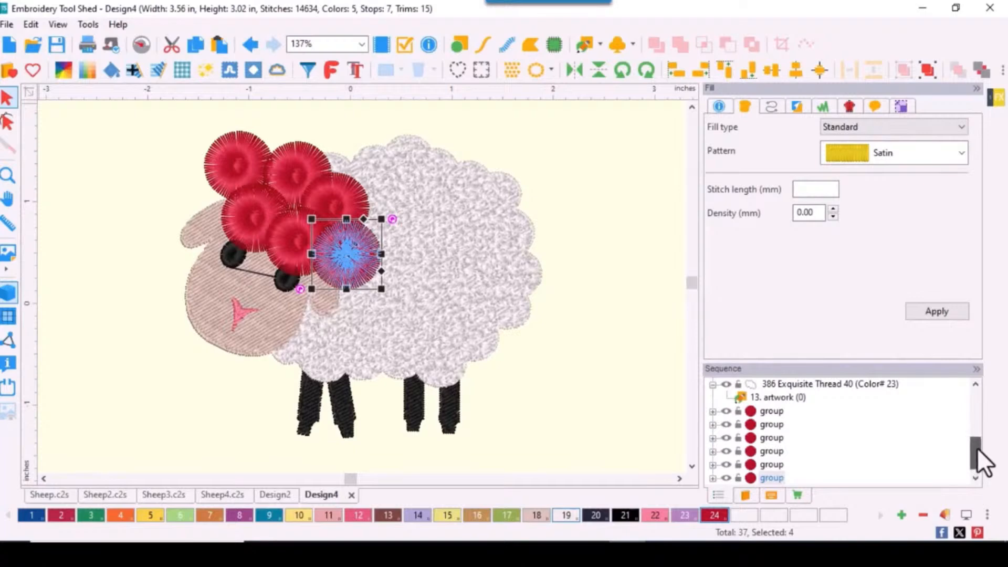
left_click_drag(978, 450, 985, 393)
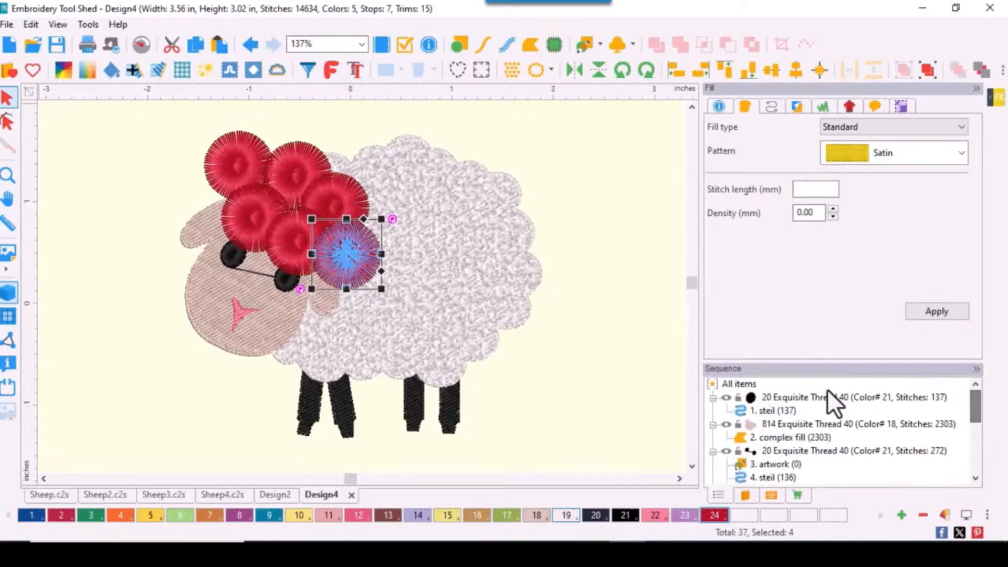
left_click(802, 399)
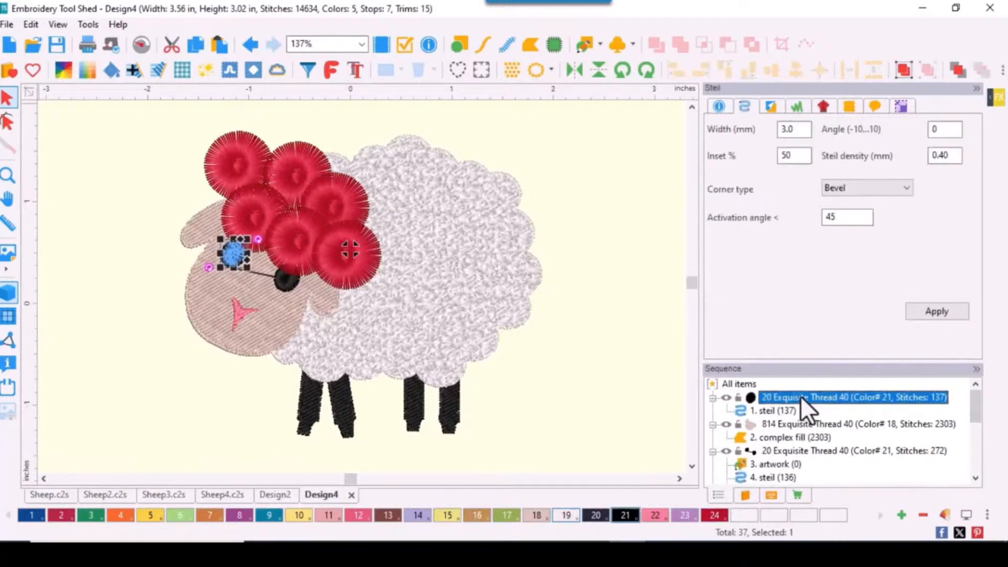
left_click_drag(801, 397, 782, 449)
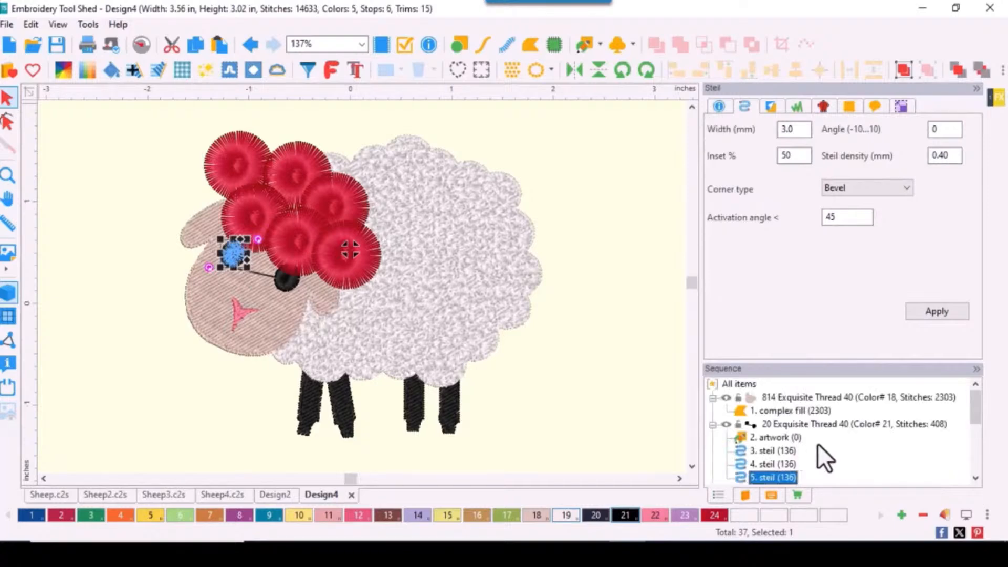
left_click(671, 422)
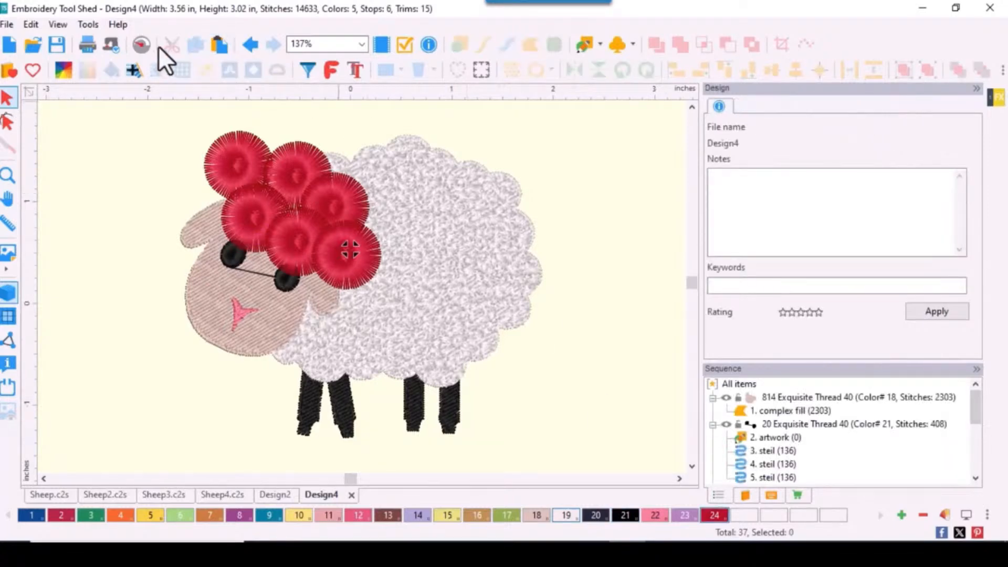
- Run through the whole stitch-out in the sewing simulator to check the sewing order, and return to editing
left_click(139, 42)
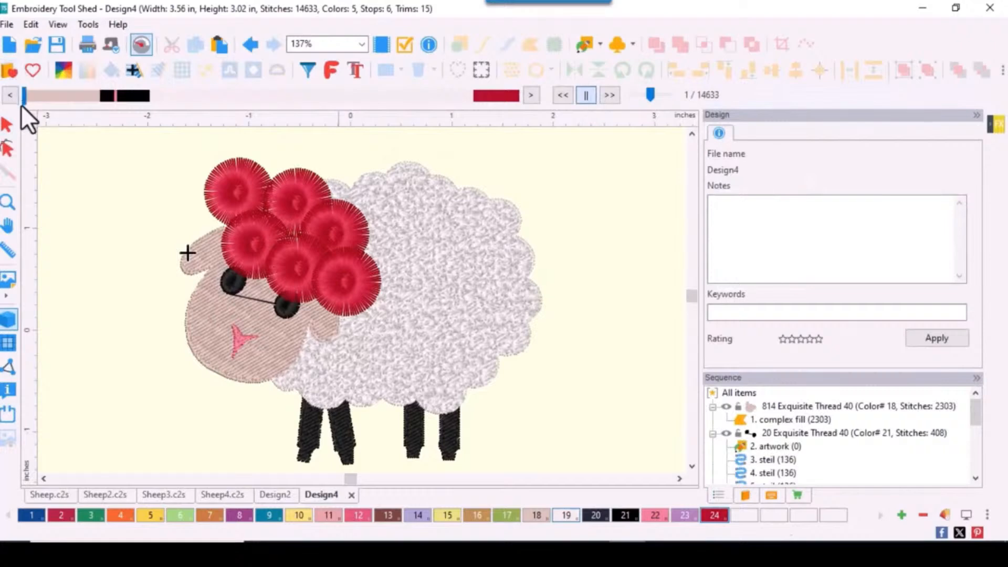
left_click_drag(24, 96, 562, 213)
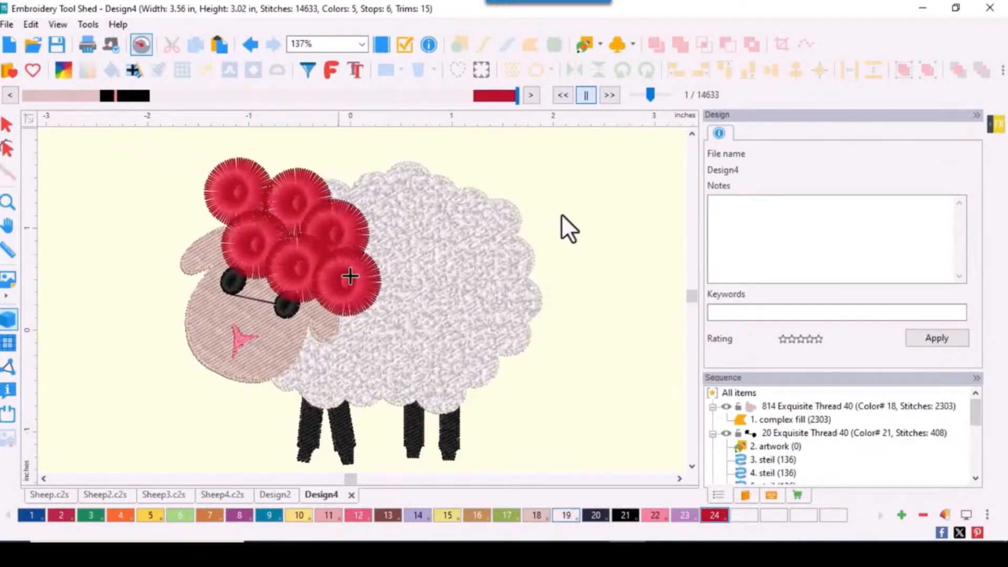
left_click(11, 127)
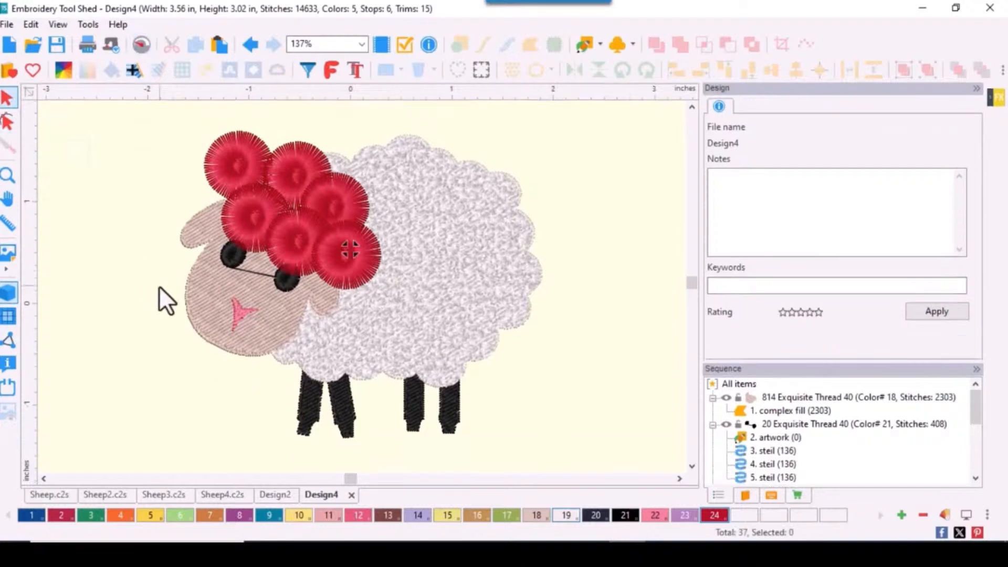
- Recolour the lamb's face fill and all six head pom-poms with Pearl, colour 19
left_click(184, 309)
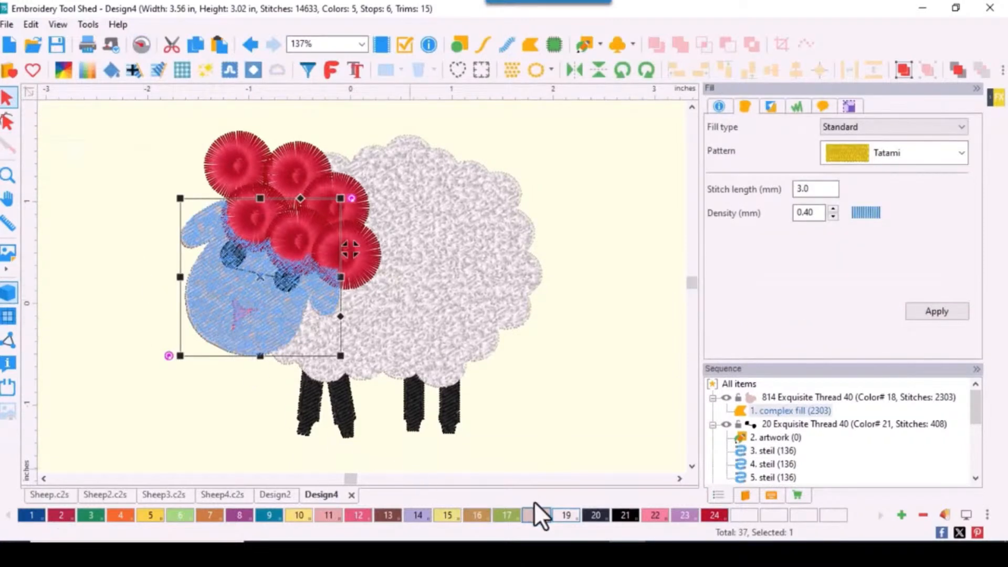
left_click(566, 516)
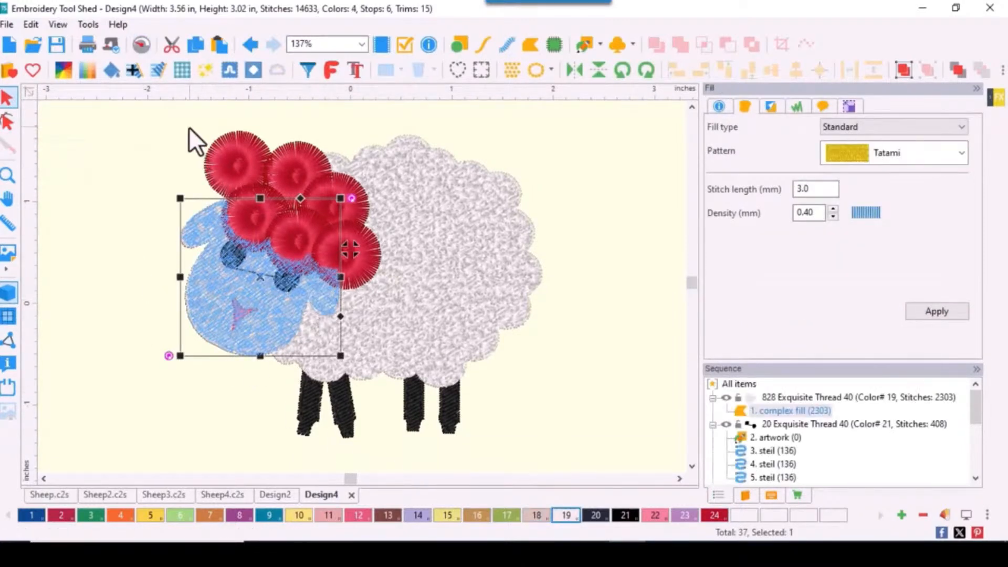
left_click_drag(181, 120, 371, 262)
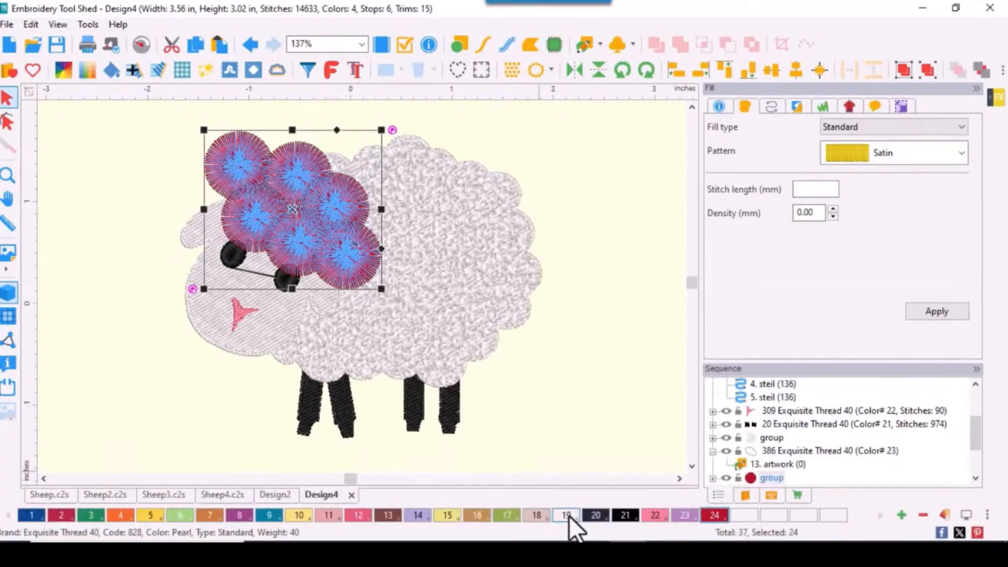
left_click(569, 516)
left_click(569, 410)
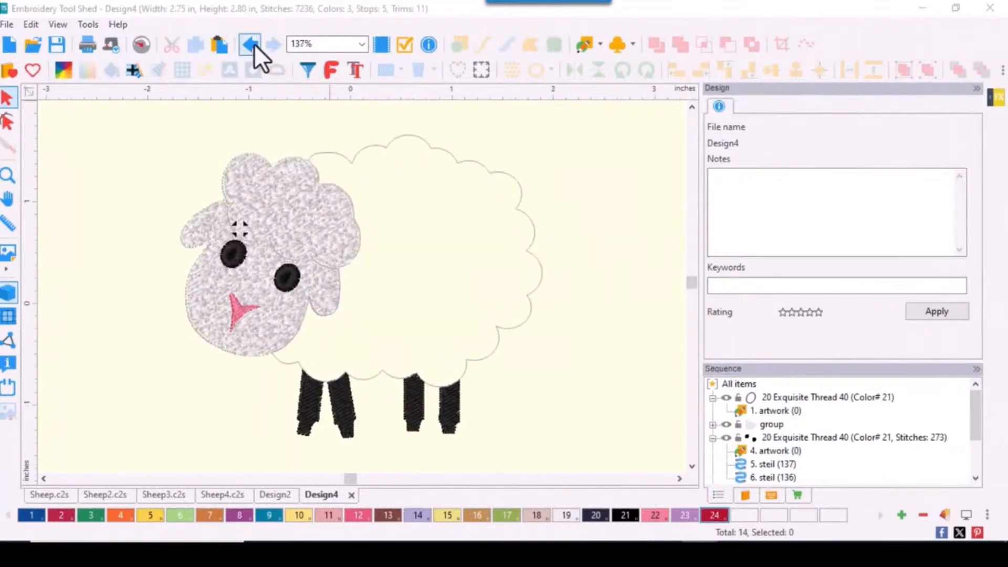
- Undo back to the lamb's plain outlines and fill the face and head wool with the curly texture in Pearl, colour 19
left_click(251, 44)
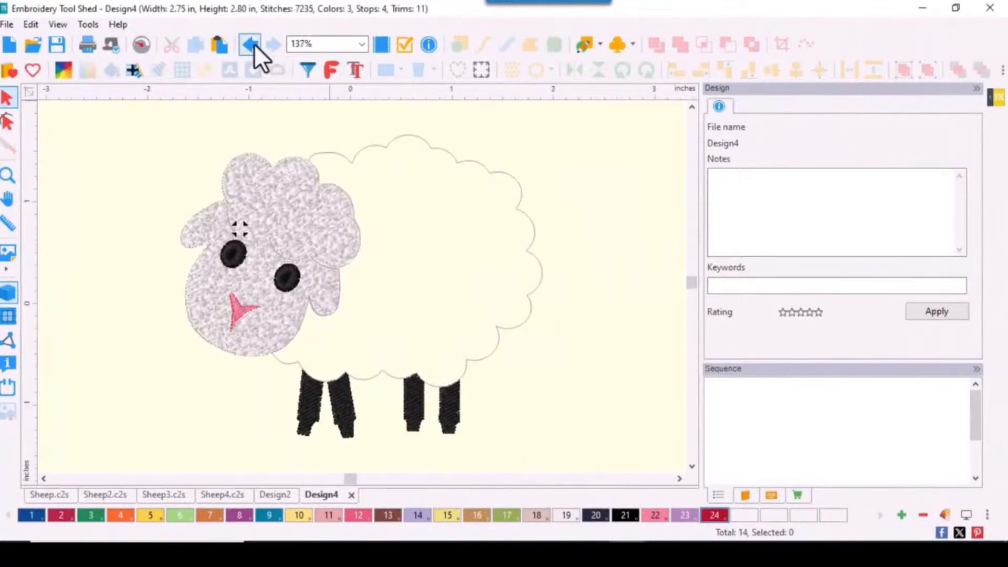
left_click(253, 44)
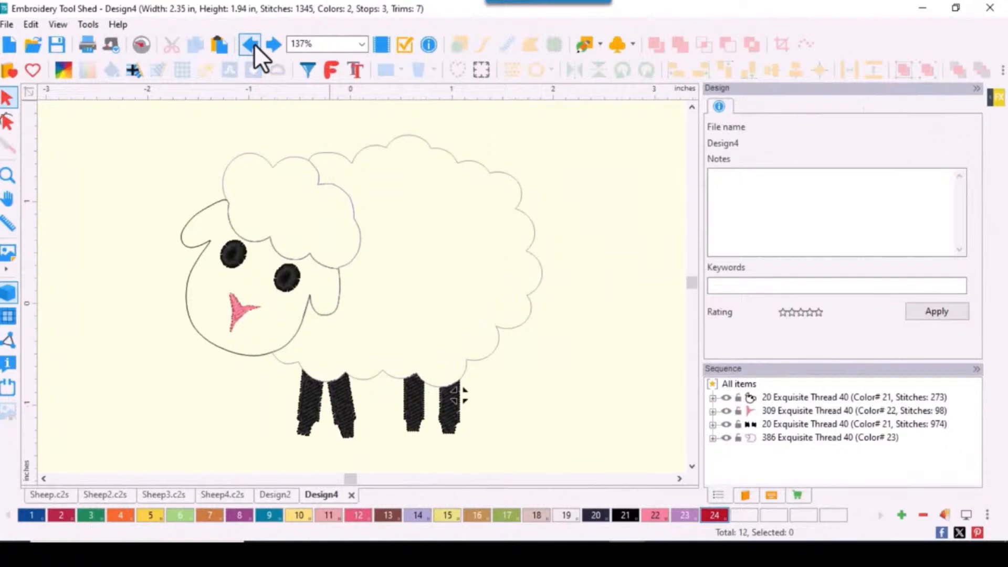
left_click(191, 222)
left_click(158, 71)
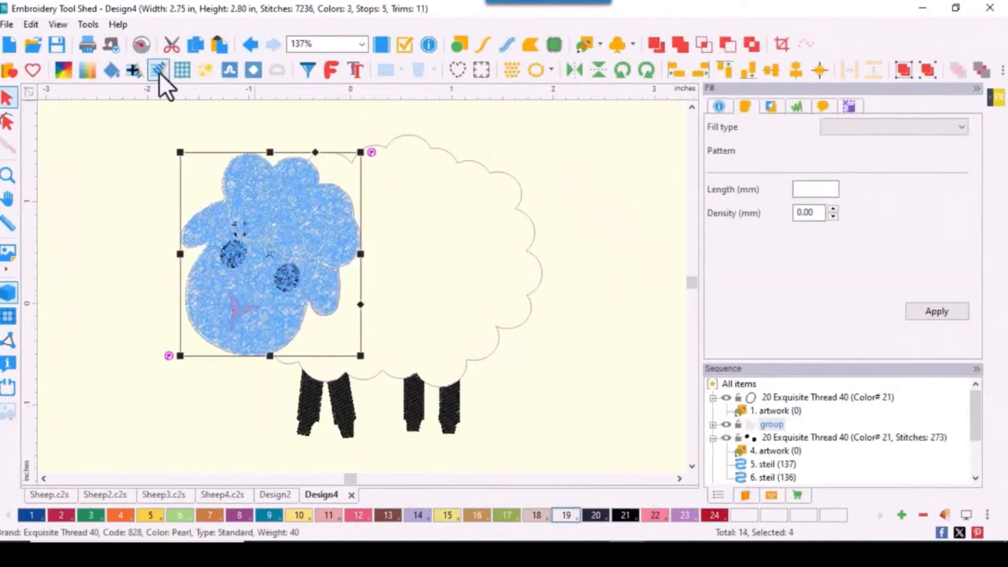
- Place seven overlapping PomPom1 fringe shapes along the lamb's body outline, from behind the head over the back and down the rear
left_click(135, 71)
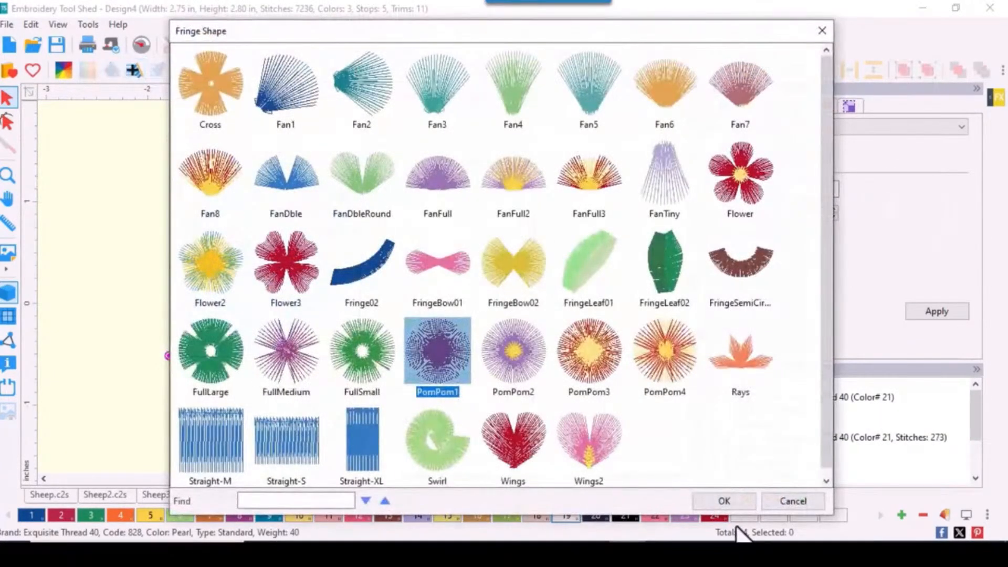
left_click(739, 501)
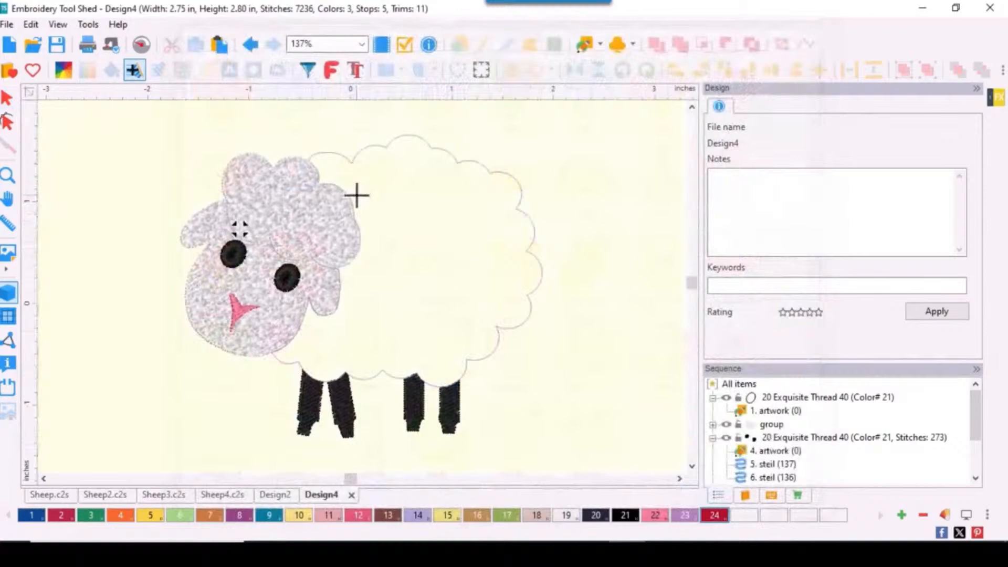
left_click(333, 171)
left_click(379, 169)
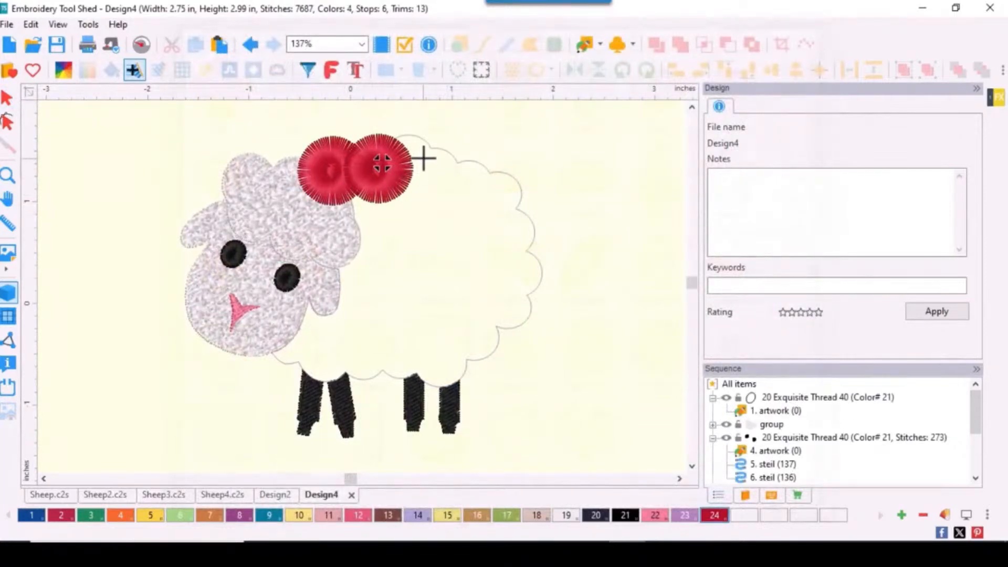
left_click(435, 152)
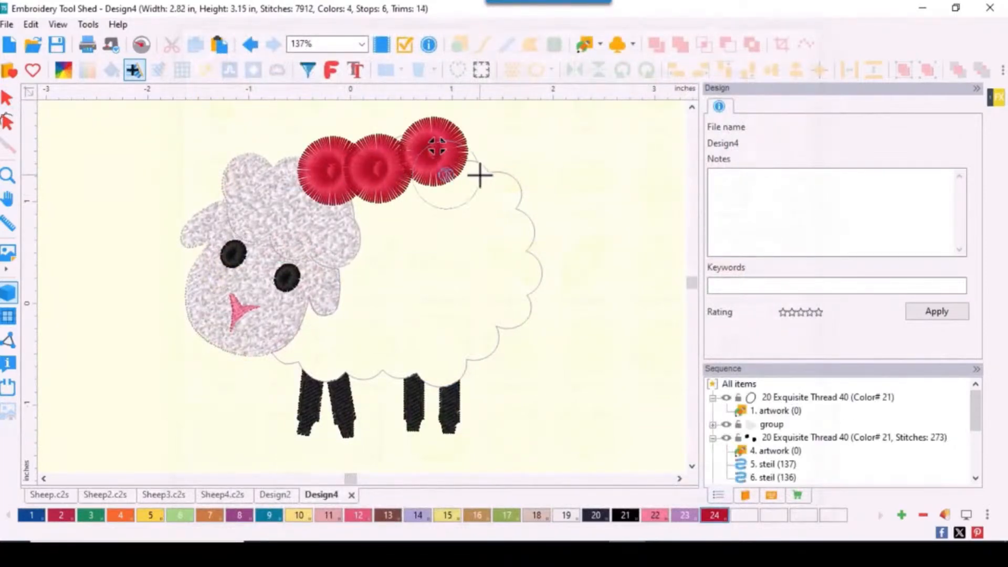
left_click(481, 184)
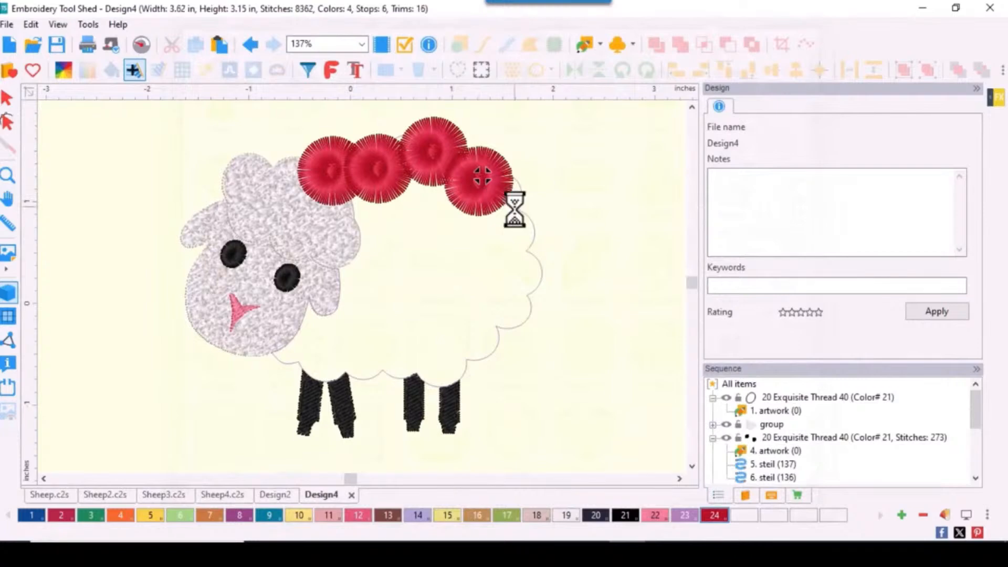
left_click(515, 205)
left_click(525, 257)
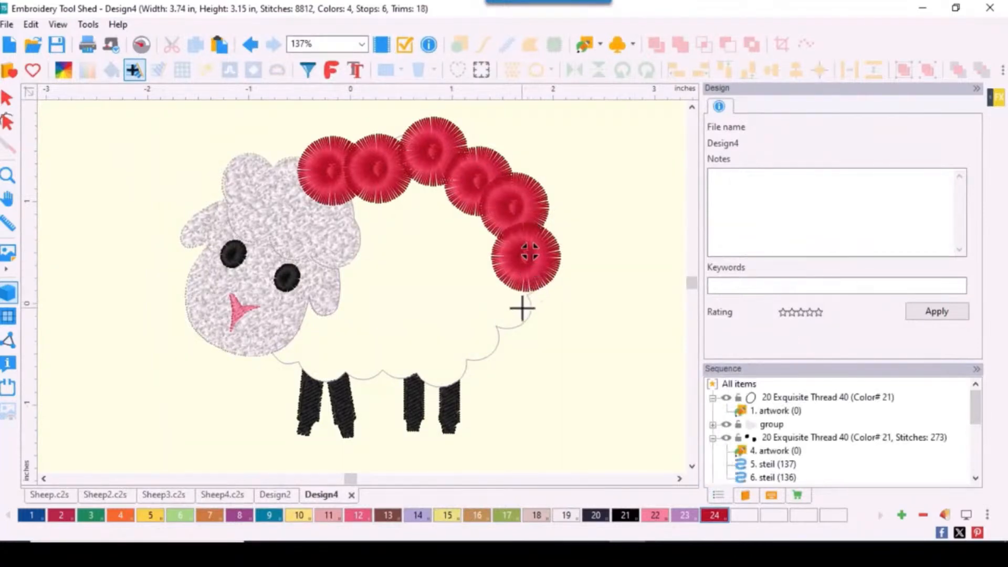
left_click(522, 309)
- Place two more PomPom1 fringe shapes below the top row behind the head, and shift the second closer to the back
left_click(357, 216)
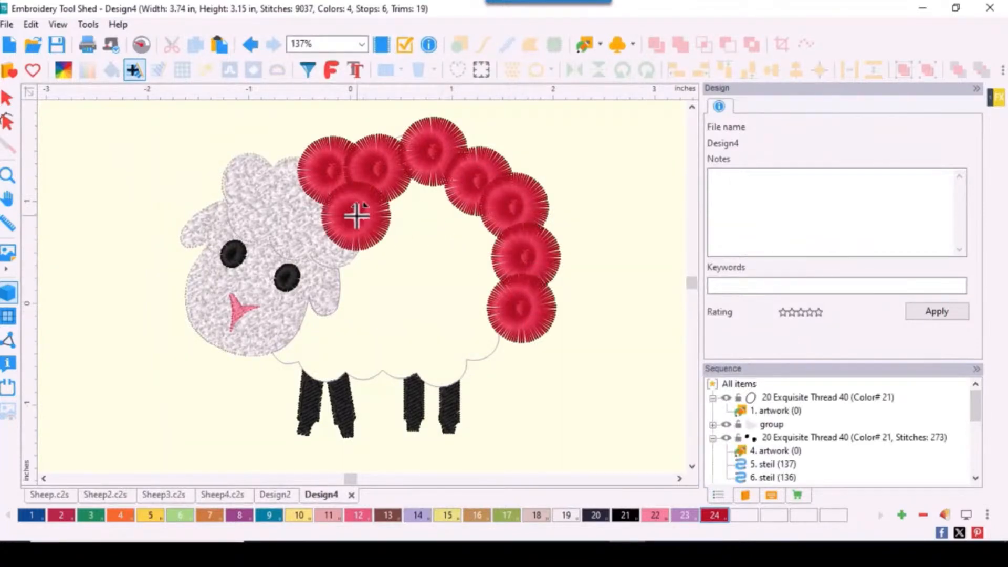
left_click(402, 215)
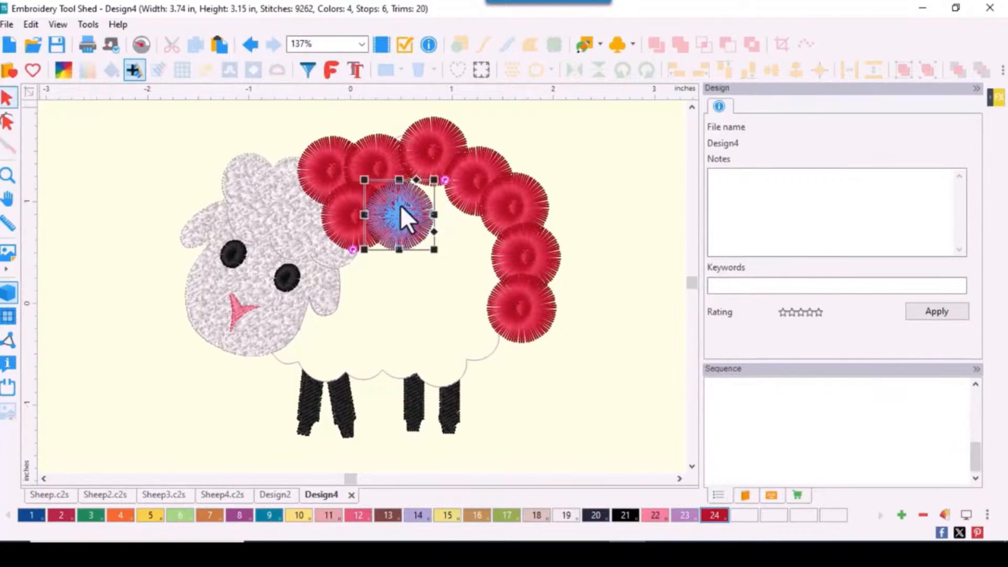
left_click_drag(401, 206, 413, 211)
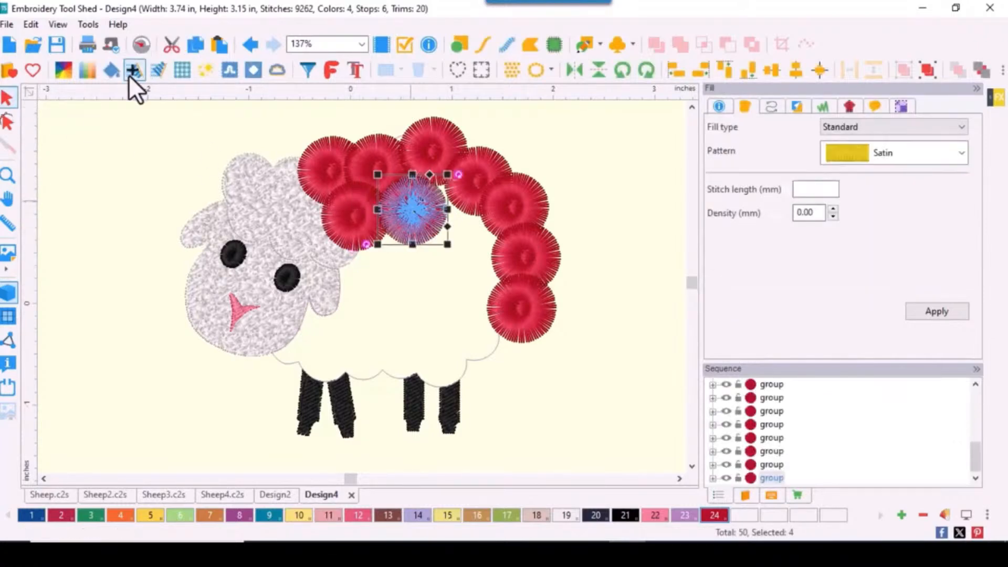
- Place five more PomPom1 fringe shapes inside the rear row, down to the hindquarters and back to the body's middle
left_click(130, 74)
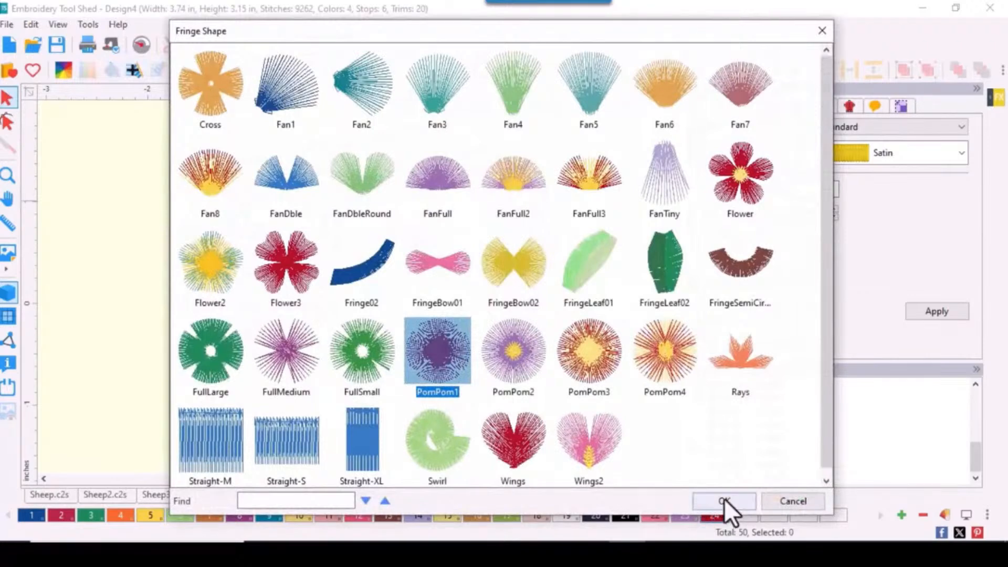
left_click(724, 500)
left_click(466, 240)
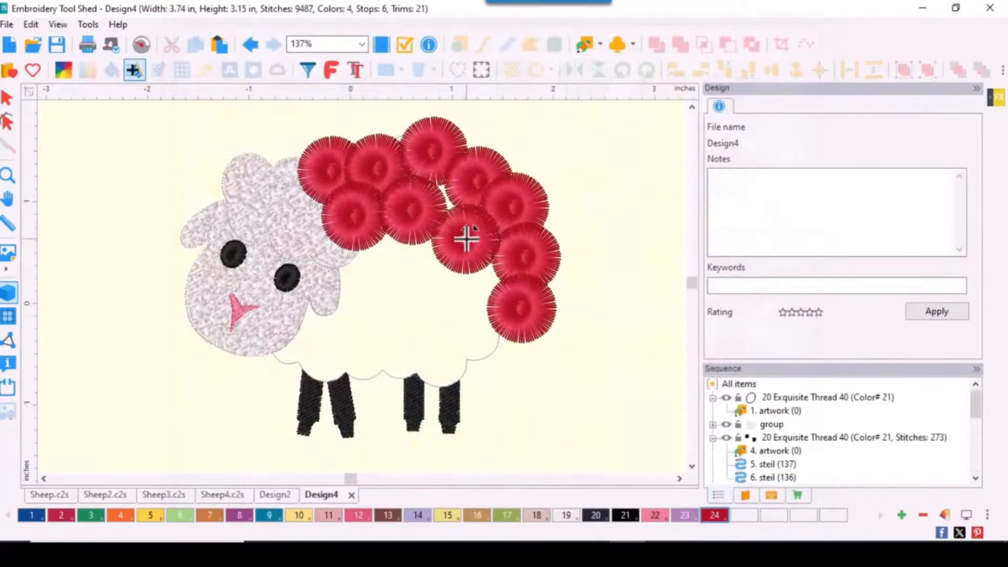
left_click(487, 290)
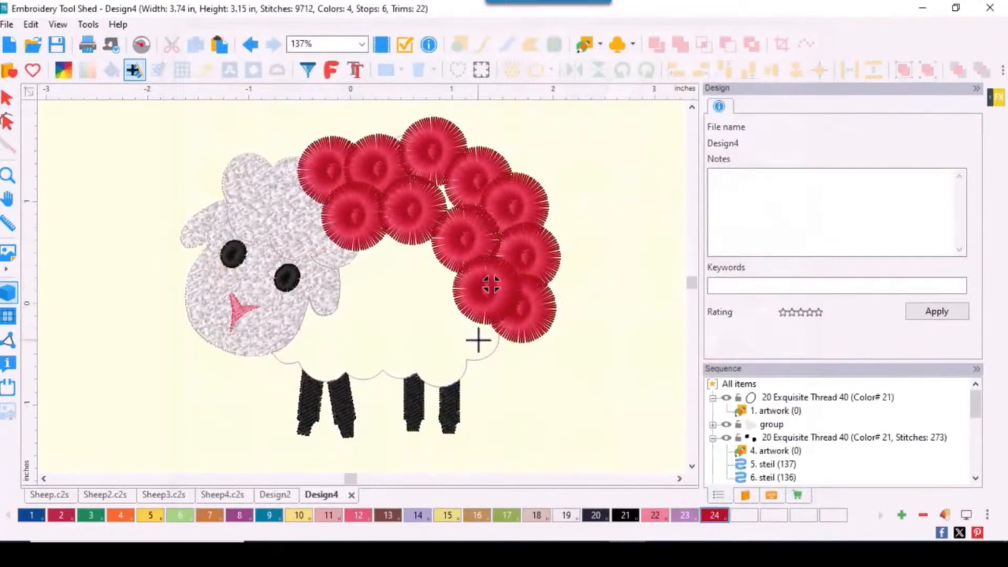
left_click(479, 340)
left_click(448, 313)
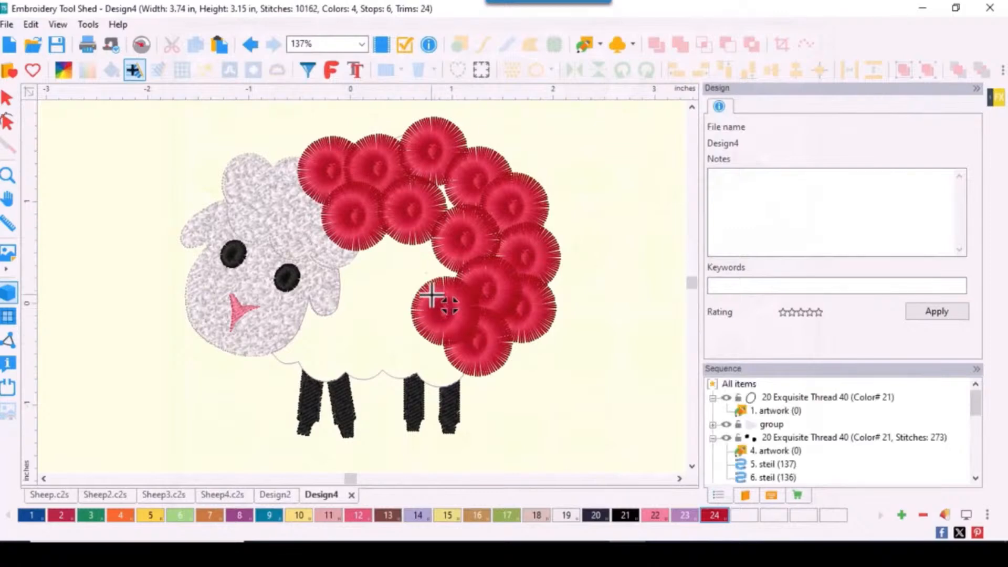
left_click(420, 265)
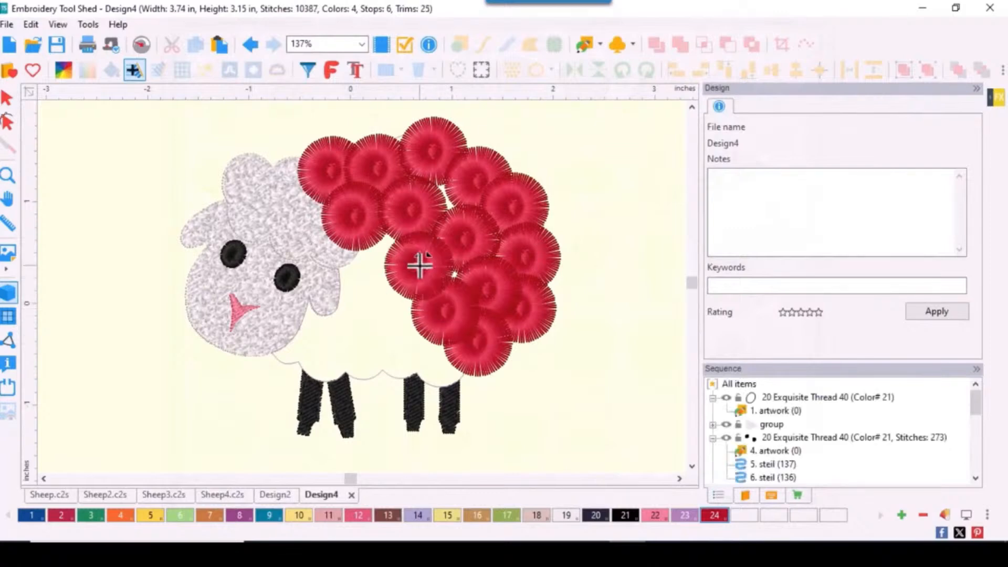
- Fill the rest of the body with seven PomPom1 fringe shapes beside the face, across the chest and along the belly
left_click(369, 262)
left_click(355, 304)
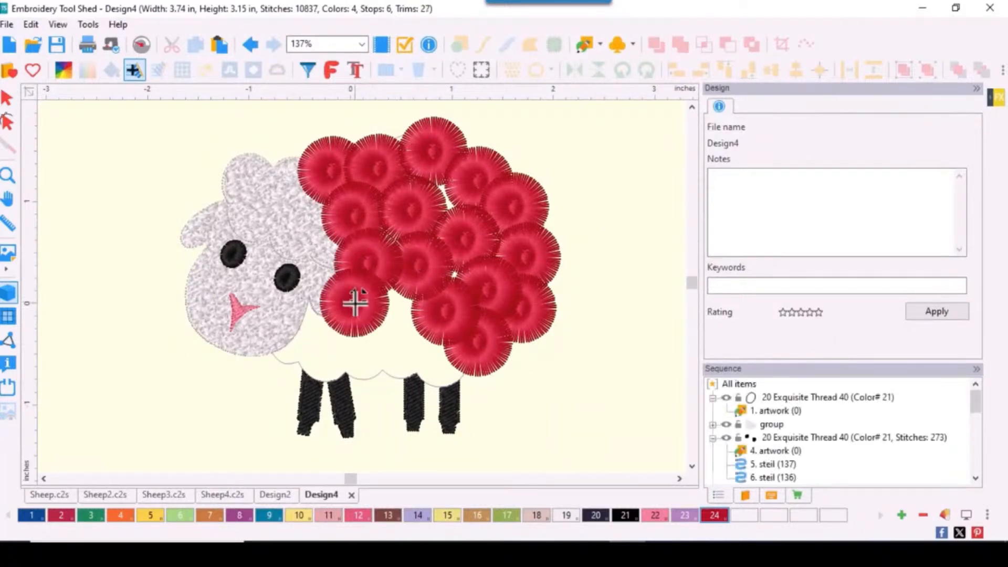
left_click(312, 319)
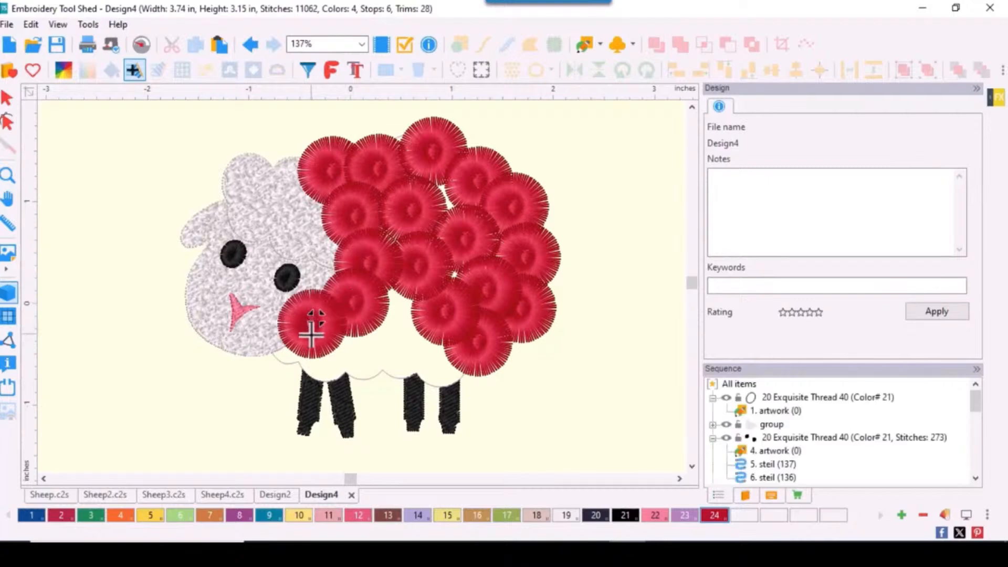
left_click(321, 360)
left_click(367, 360)
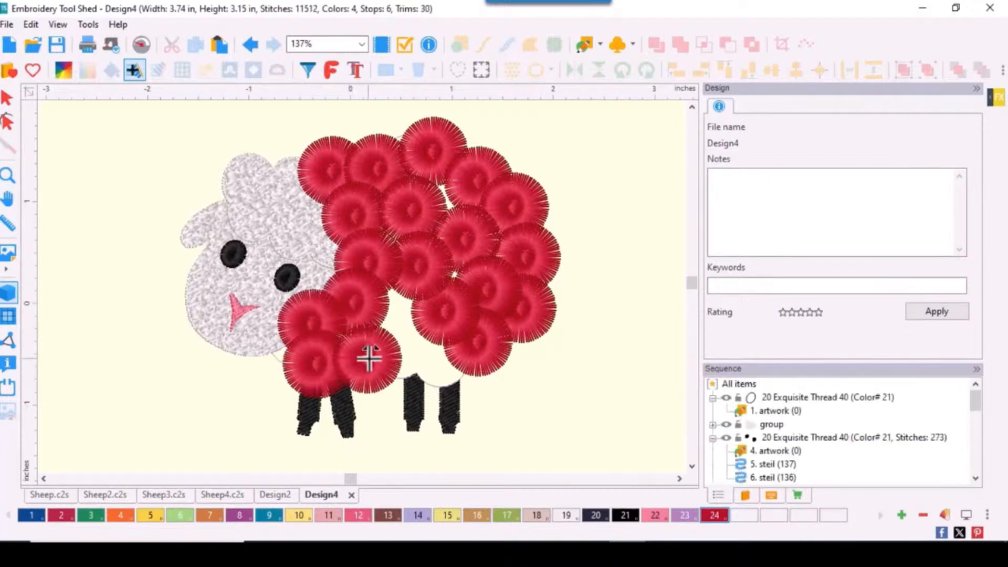
left_click(401, 314)
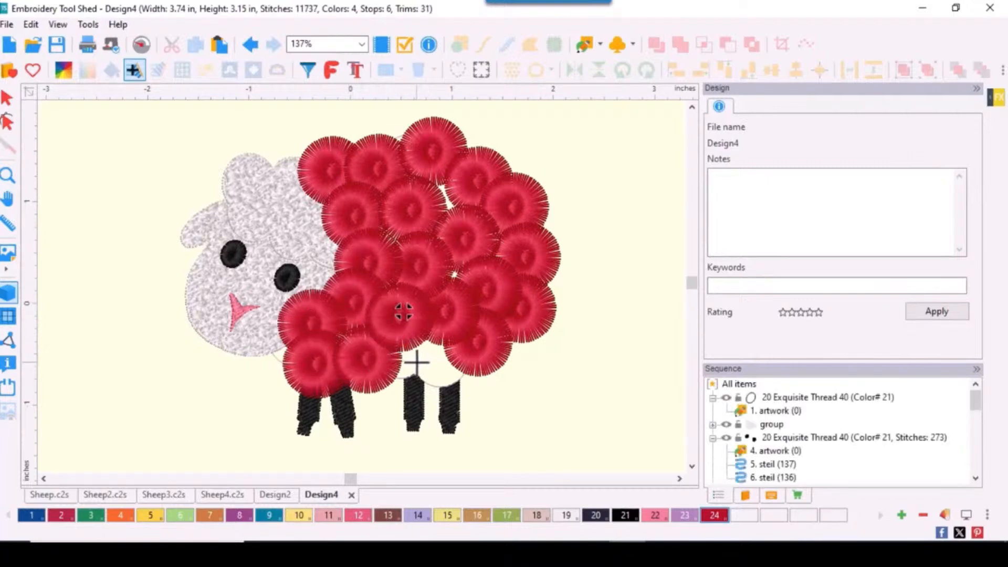
left_click(419, 359)
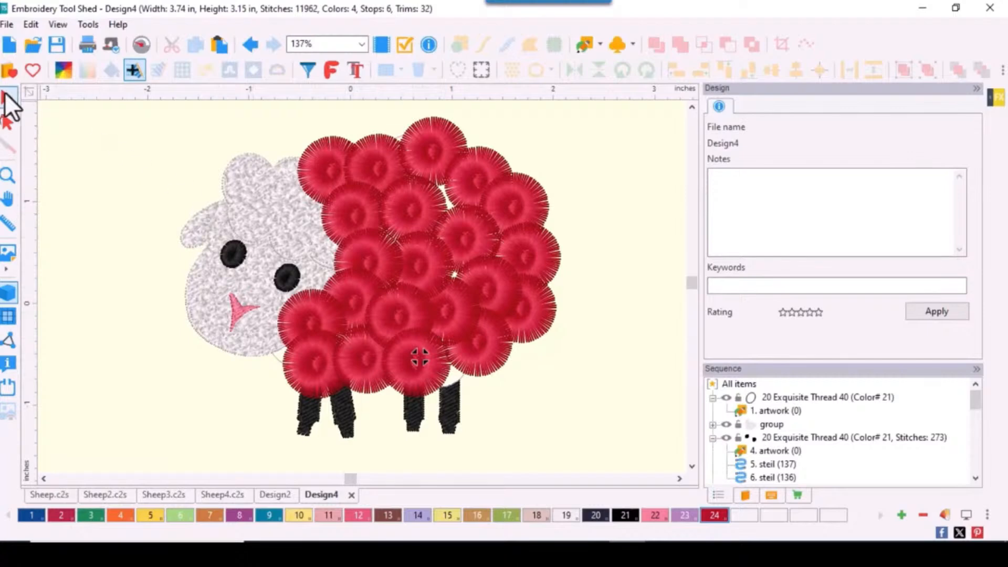
- Nudge the pom-pom above the hind legs and two pom-poms on the back to close the gaps between them
left_click(7, 98)
left_click(413, 366)
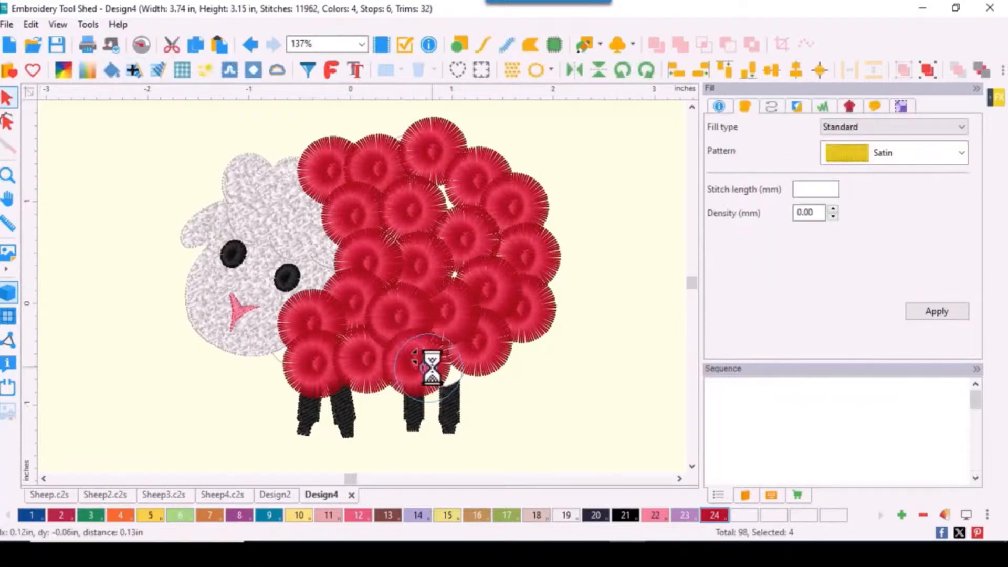
left_click_drag(433, 368, 444, 373)
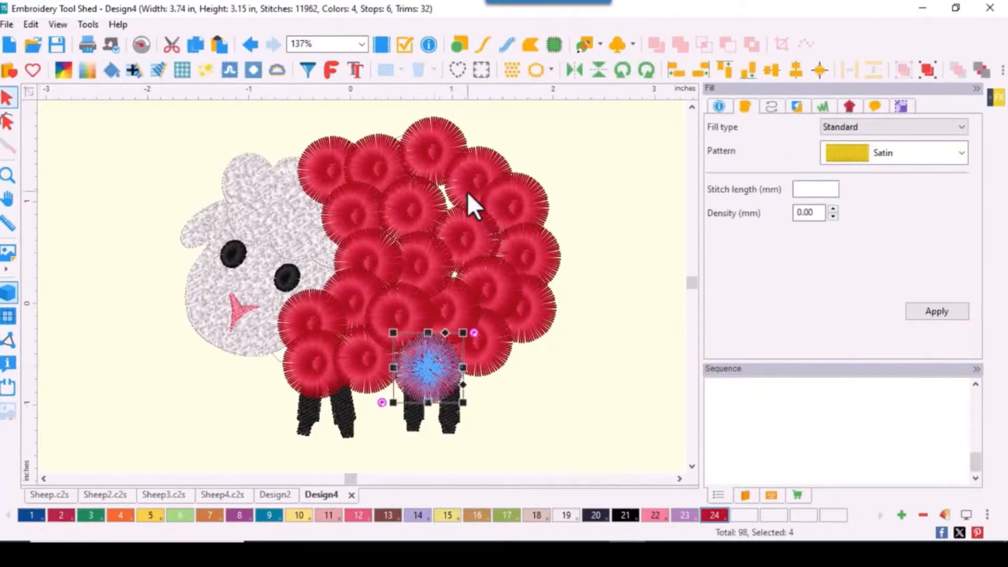
left_click_drag(467, 191, 466, 190)
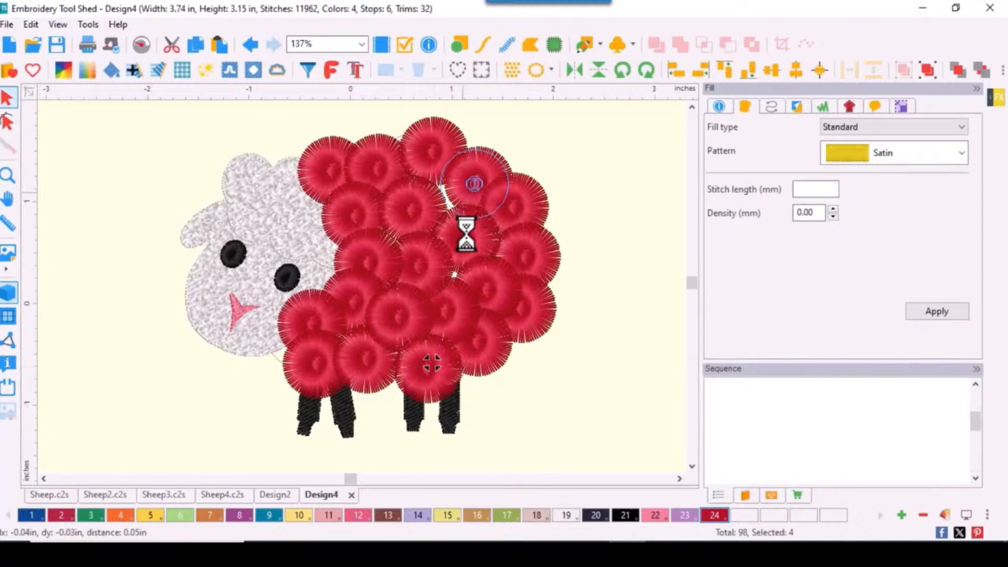
left_click_drag(462, 243, 462, 243)
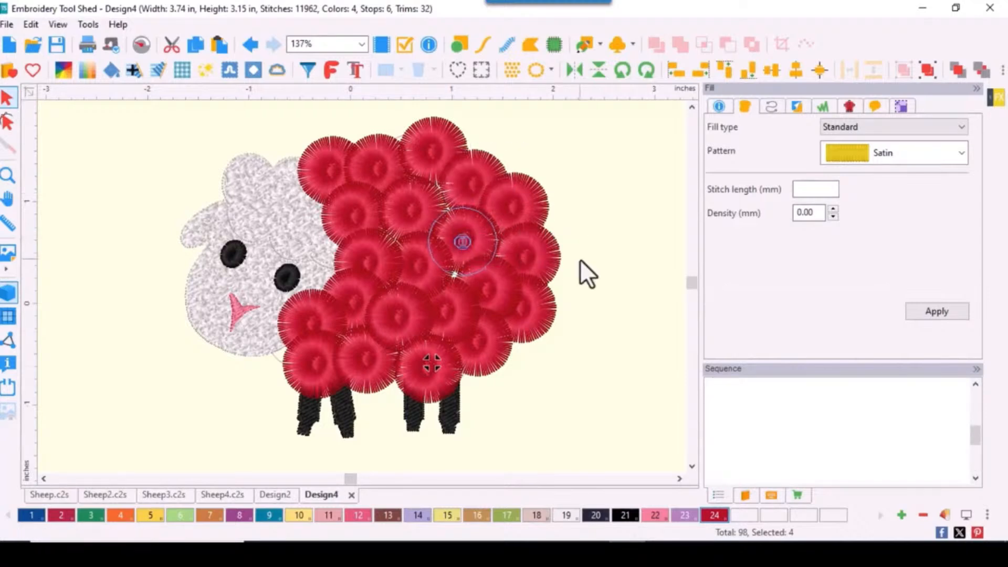
- Recolour all body pom-poms by replacing colour 24, Cherry, with white from the Exquisite Thread 40 palette
scroll(315, 184, "down", 1)
left_click_drag(340, 201, 542, 367)
left_click(576, 308)
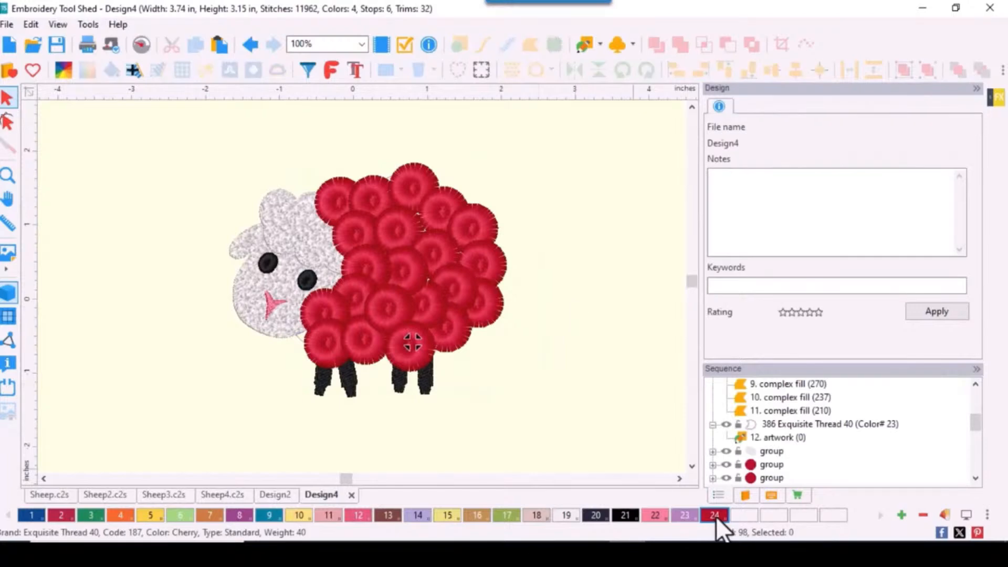
double_click(715, 515)
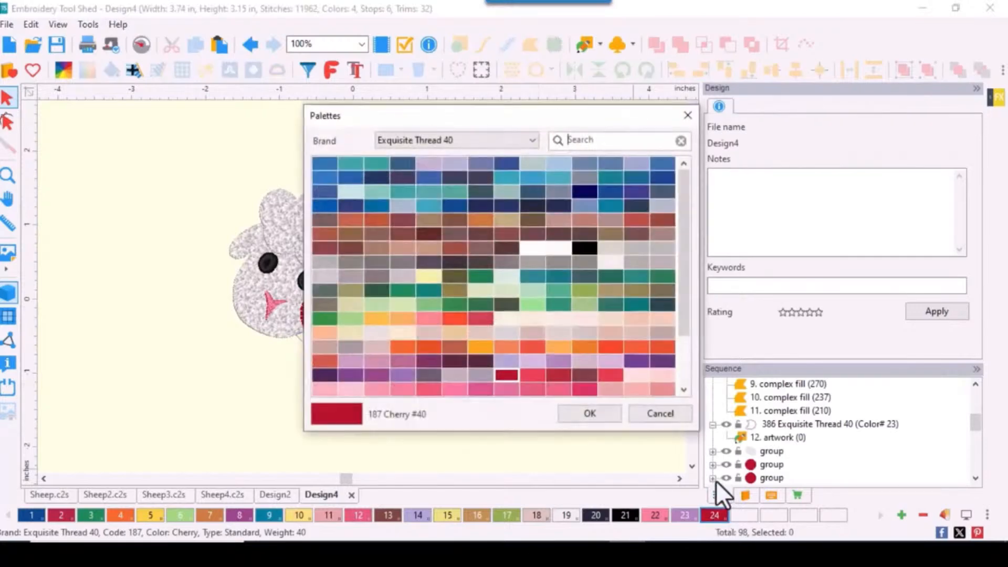
left_click(532, 249)
left_click(589, 413)
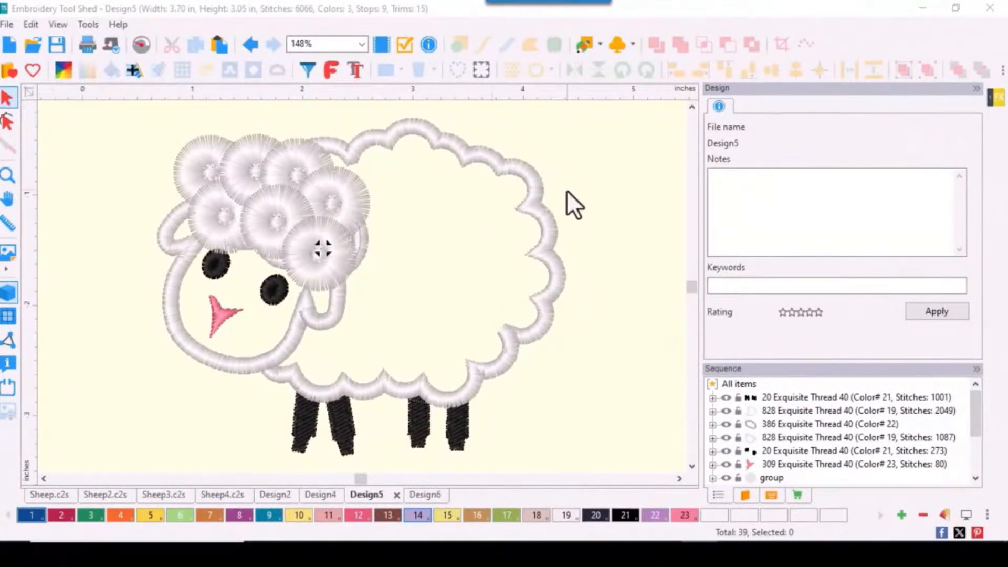
- Switch to Design6 and convert the lamb's four leg outlines to Complex Fill
left_click(426, 497)
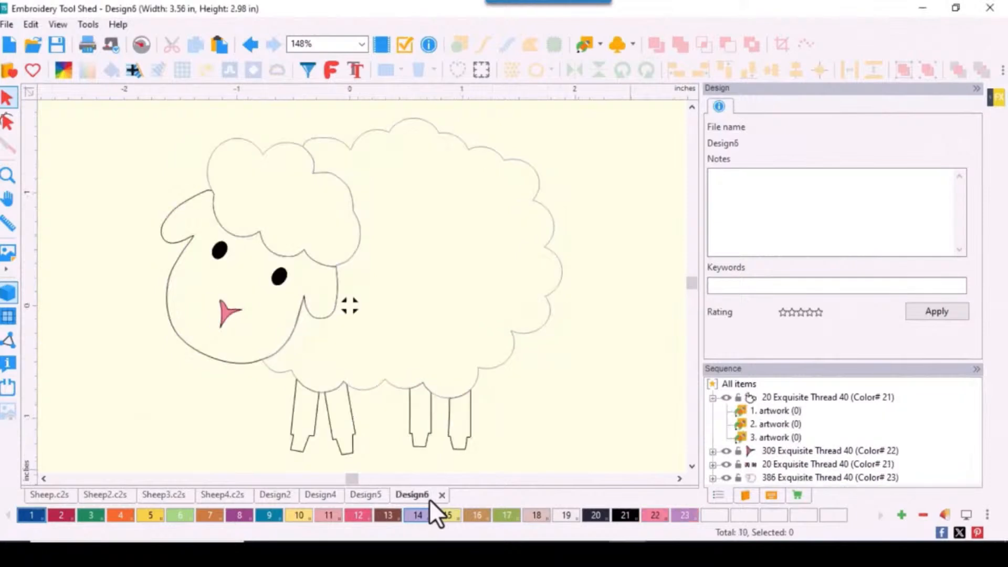
left_click(358, 438)
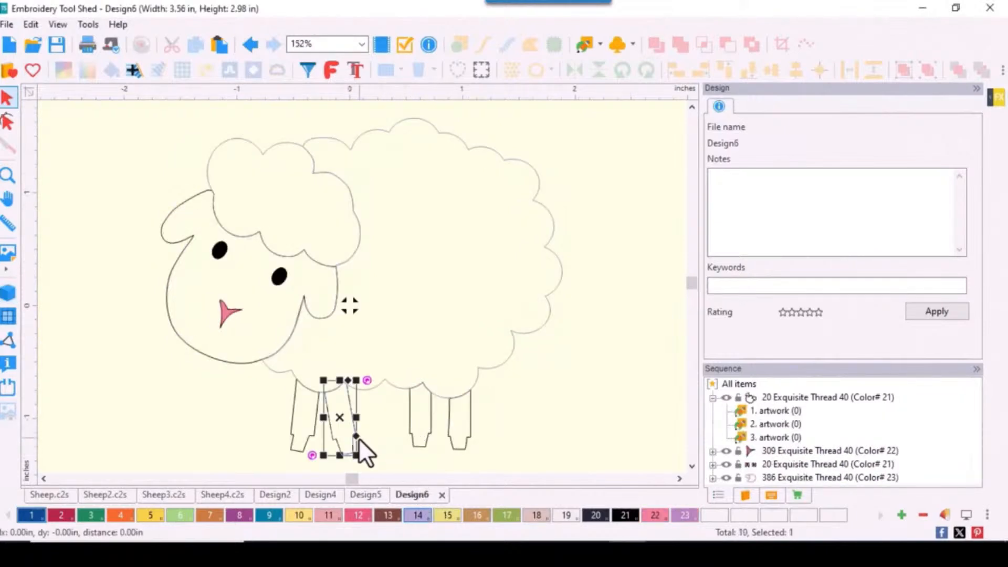
left_click_drag(414, 469, 241, 388)
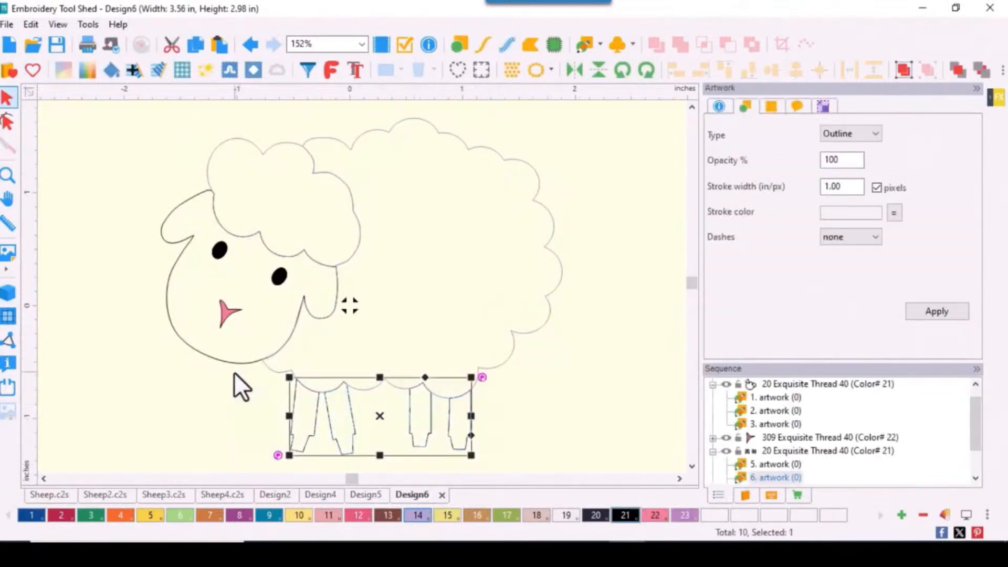
right_click(302, 402)
mouse_move(340, 248)
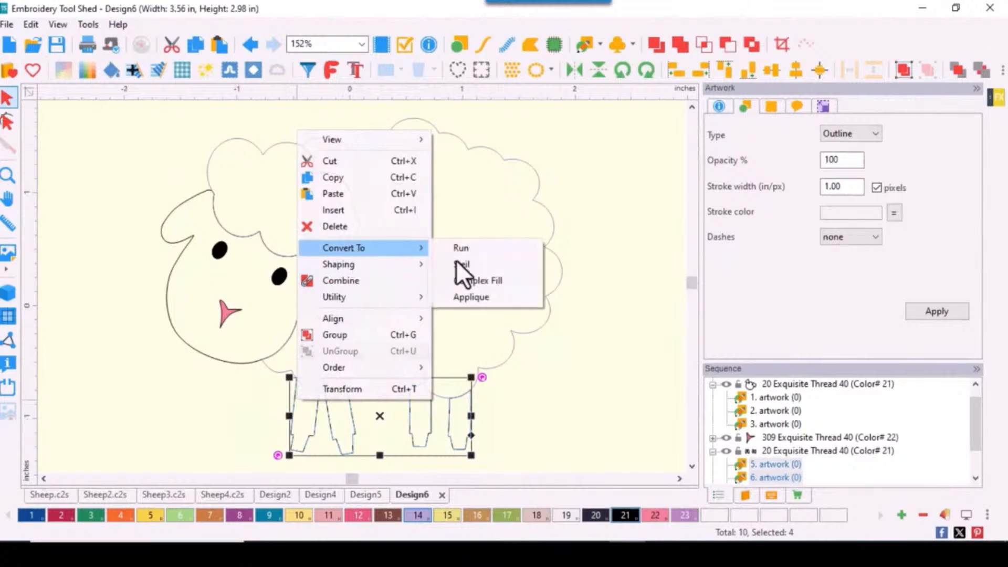
left_click(497, 282)
- Break the face artwork apart so the eyes are separate objects, and convert both eyes to Steil
left_click(198, 348)
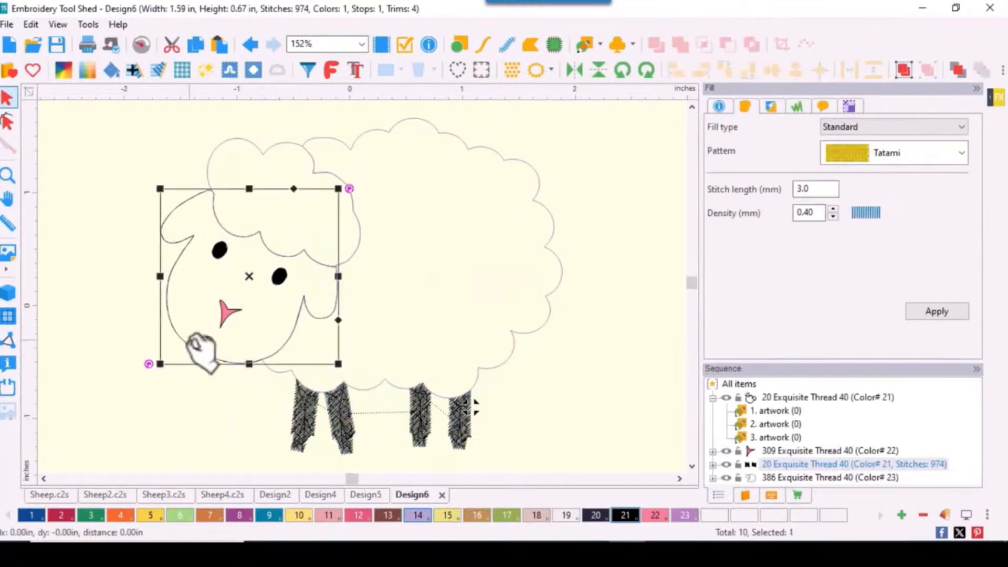
right_click(190, 342)
left_click(244, 224)
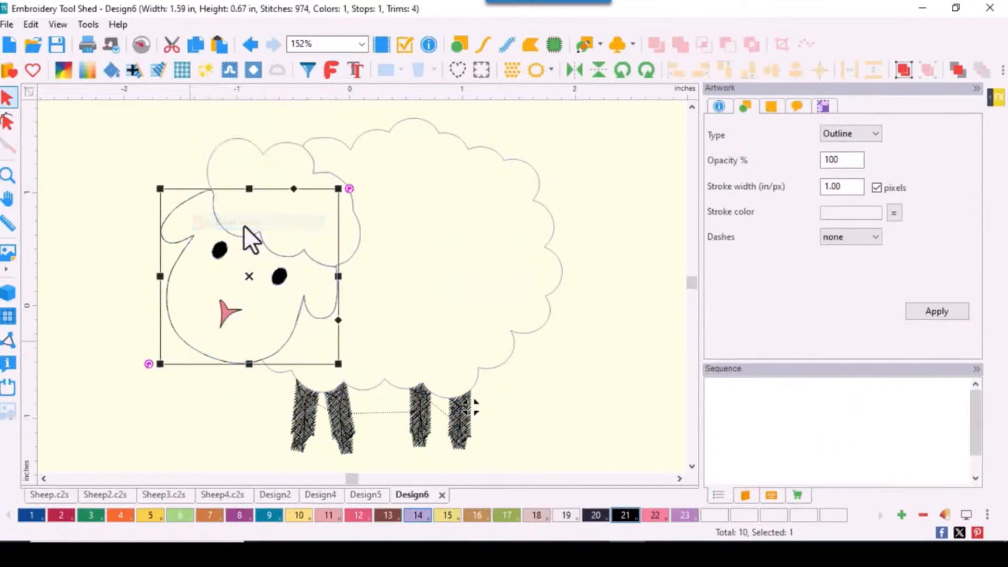
left_click(278, 278, "shift")
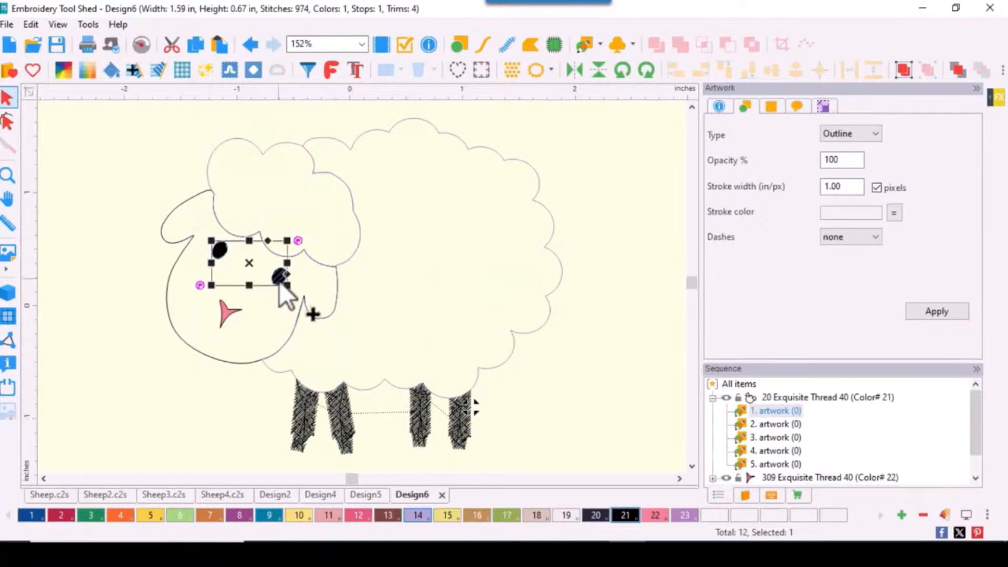
right_click(278, 280)
mouse_move(333, 131)
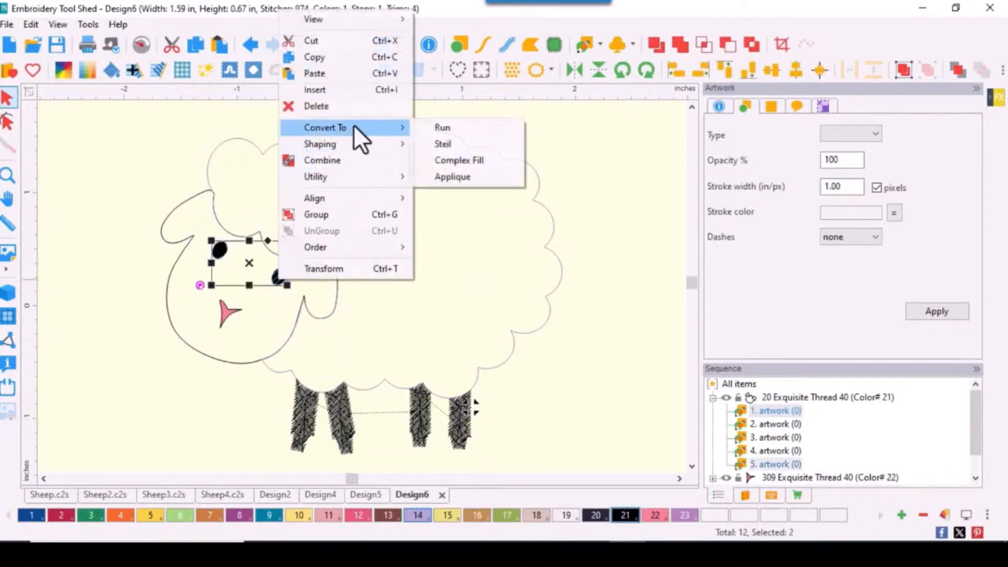
left_click(444, 142)
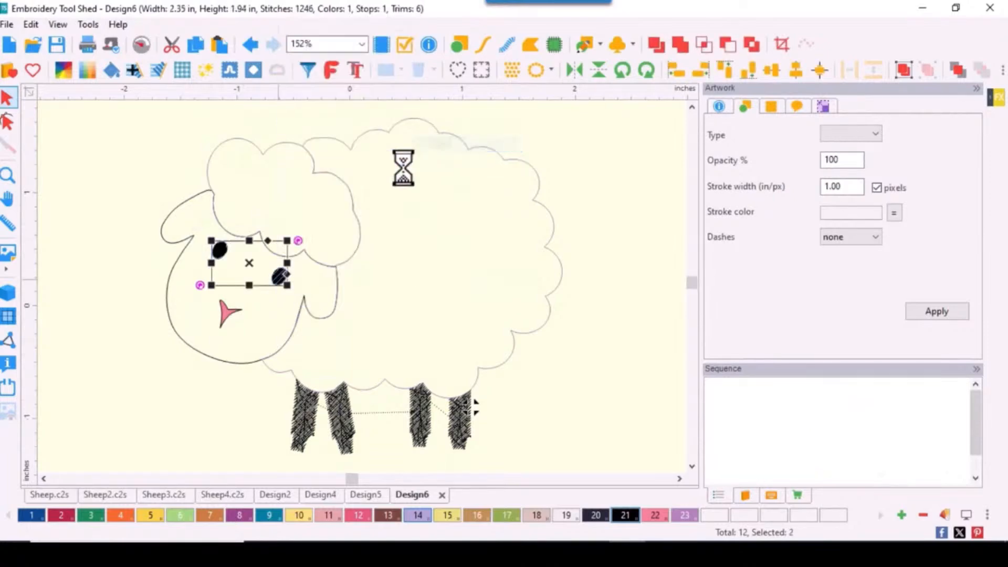
- Convert the lamb's pink nose artwork to Complex Fill
left_click(229, 317)
right_click(229, 317)
mouse_move(279, 194)
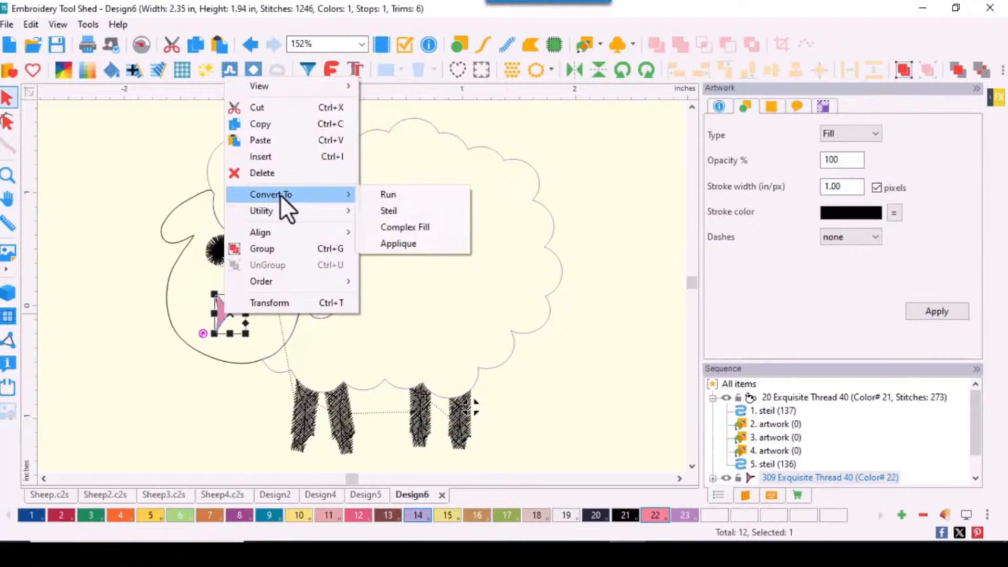
left_click(421, 229)
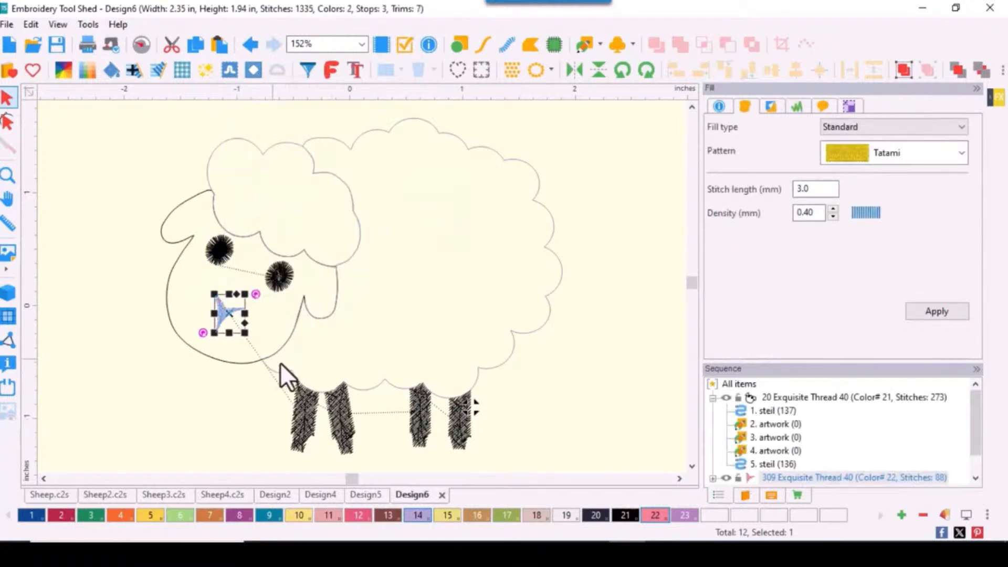
- Convert the lamb's woolly body outline to an applique
left_click(525, 358)
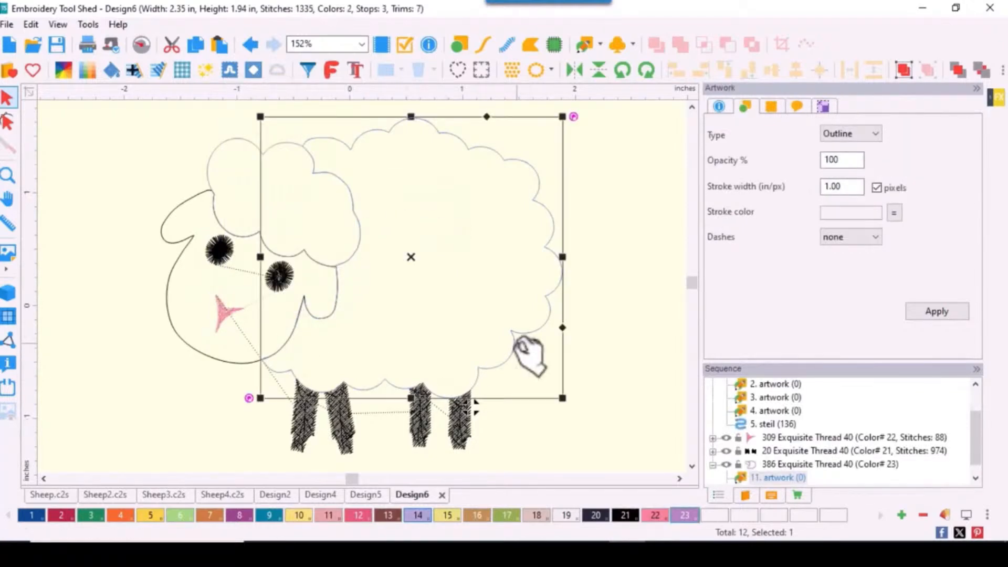
left_click(556, 45)
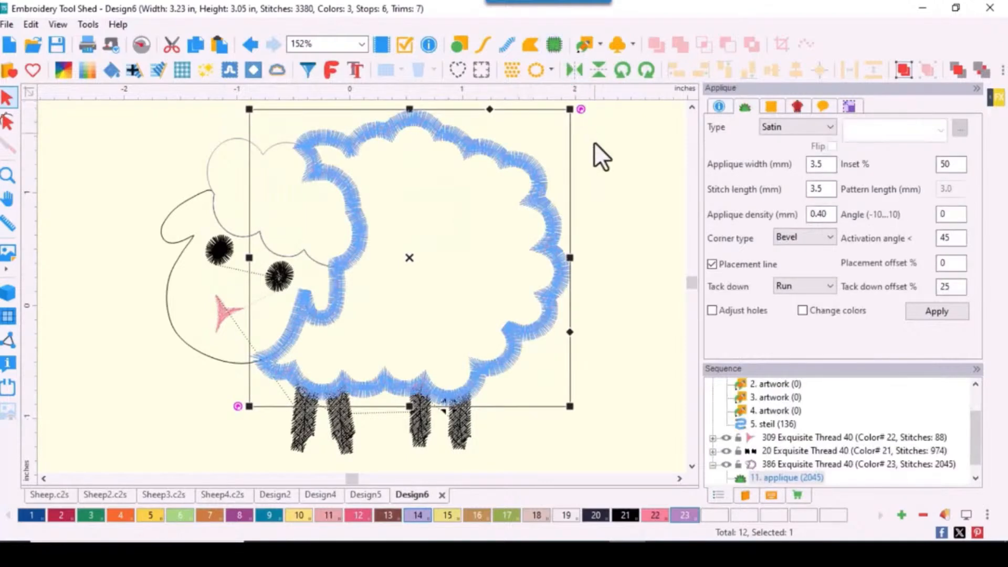
- Convert the lamb's head outline, including the ears, to an applique
left_click(196, 193)
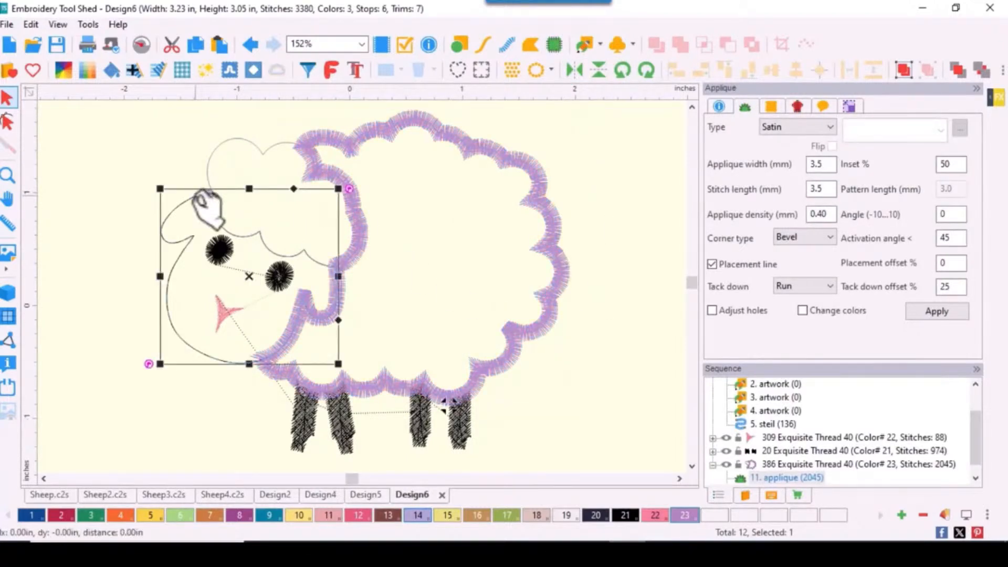
right_click(194, 197)
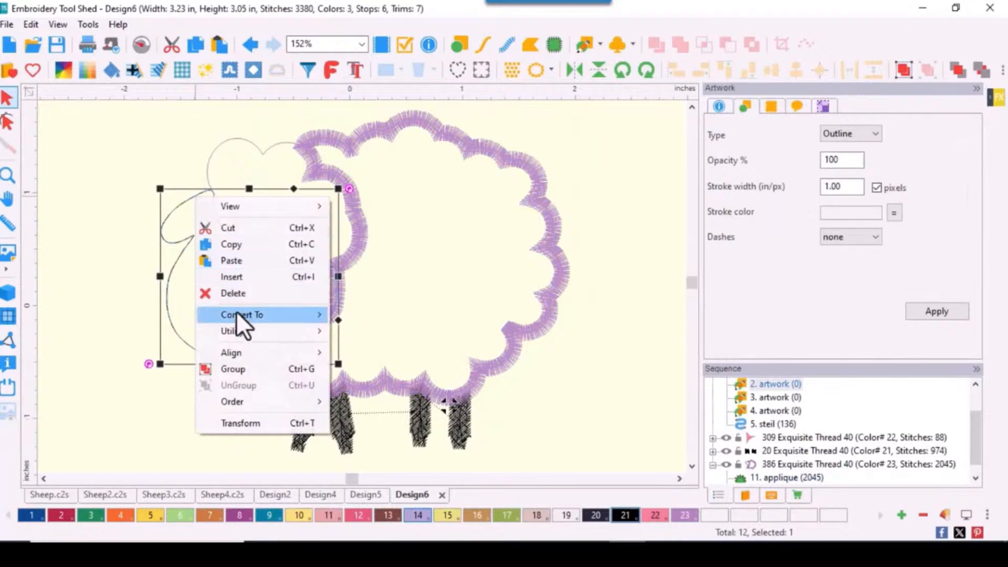
mouse_move(242, 314)
left_click(102, 299)
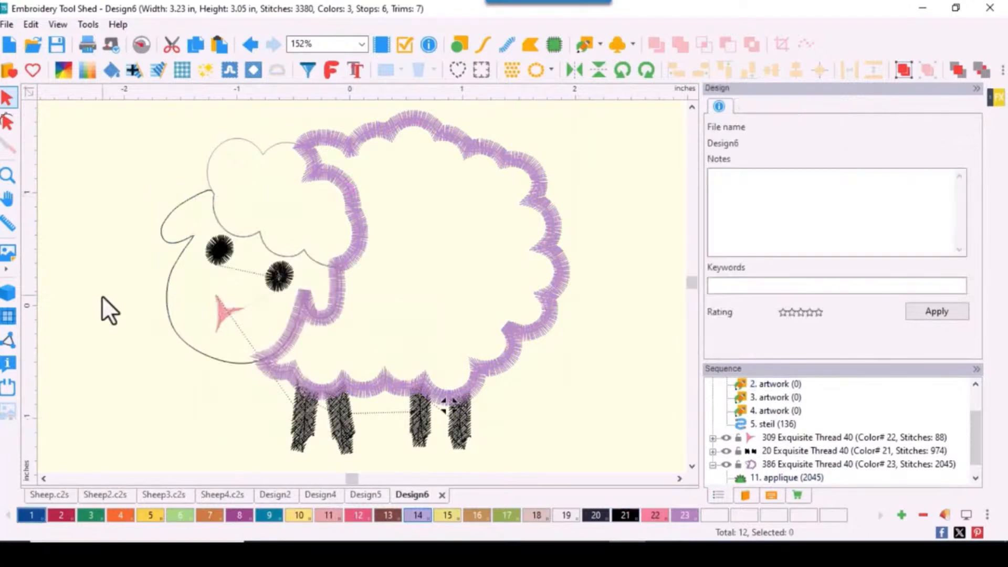
left_click(169, 271)
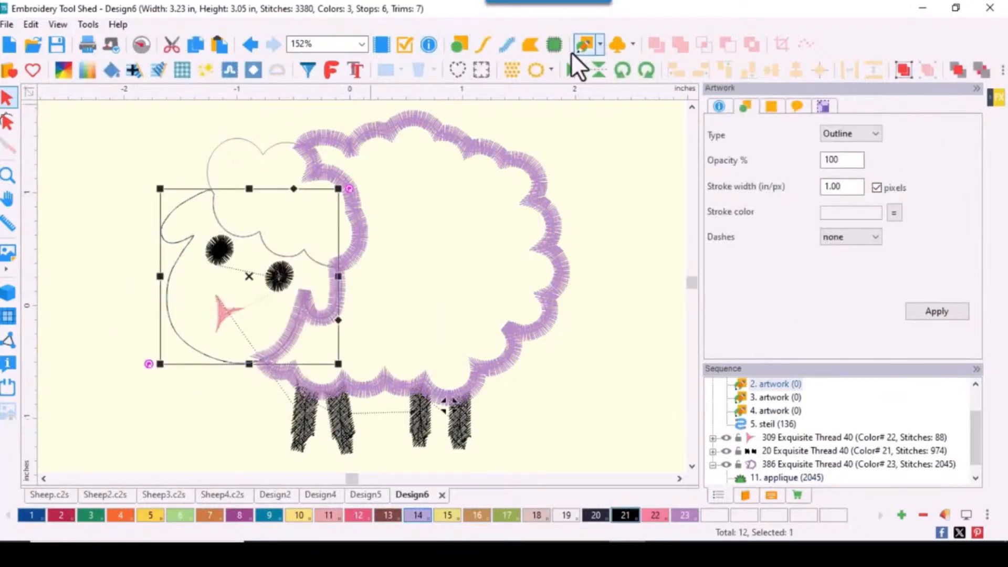
left_click(554, 45)
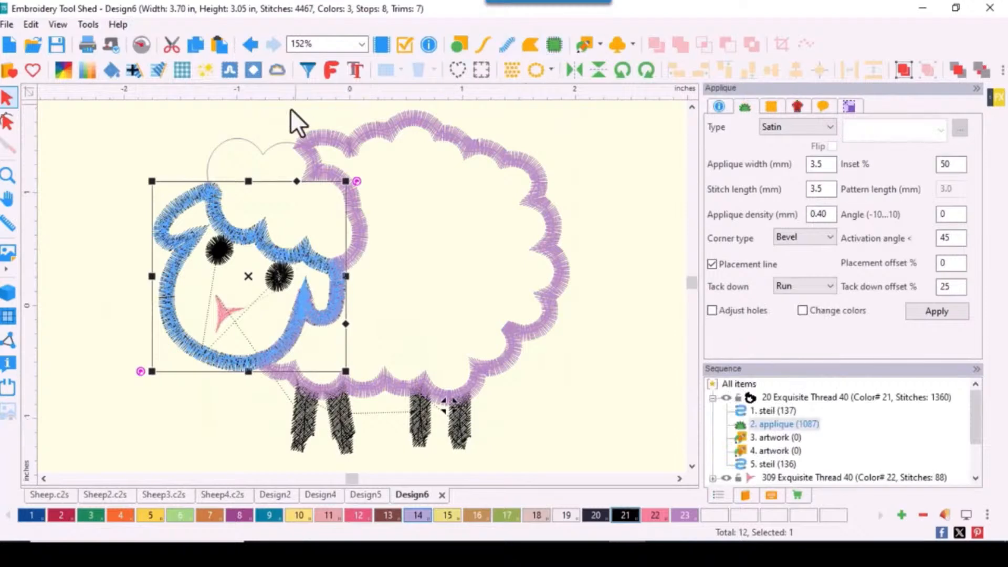
- Place six overlapping PomPom1 fringe shapes across the curly wool on the lamb's head
left_click(278, 146)
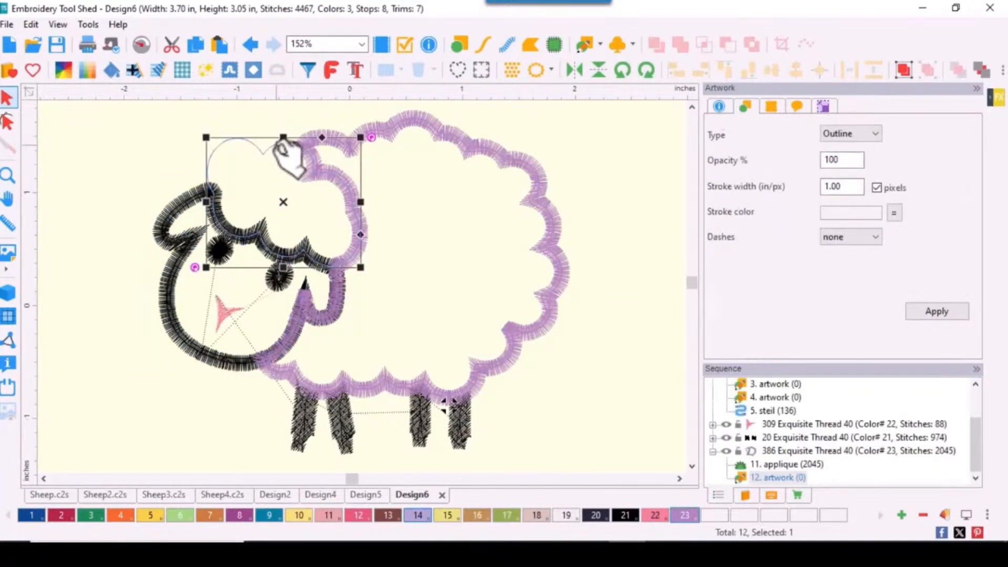
left_click(134, 146)
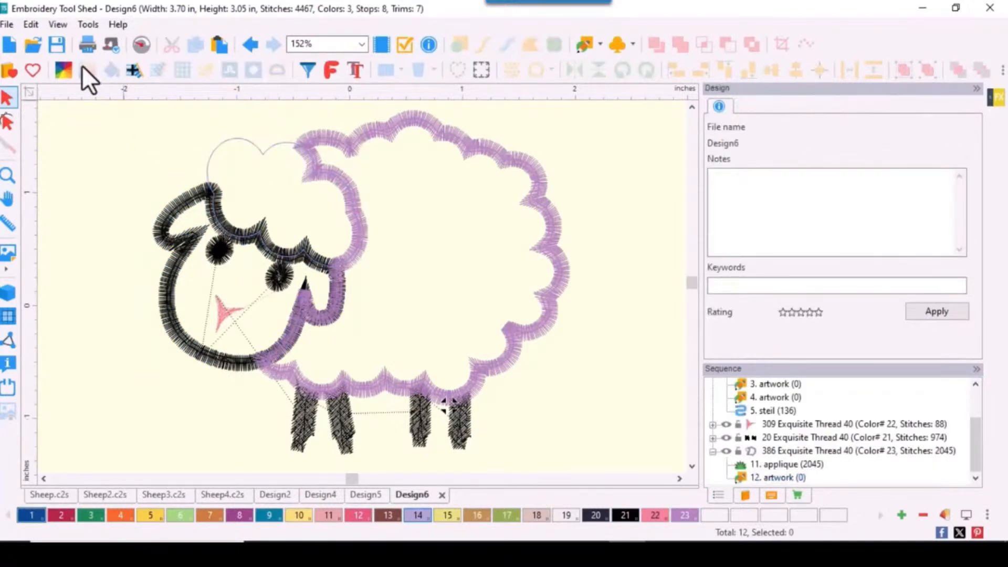
left_click(136, 72)
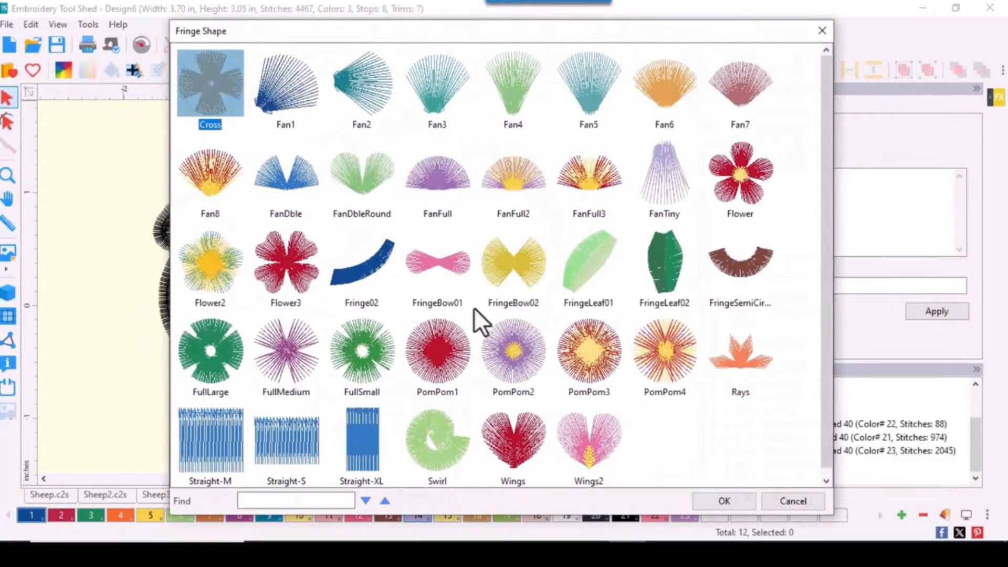
left_click(442, 336)
left_click(745, 505)
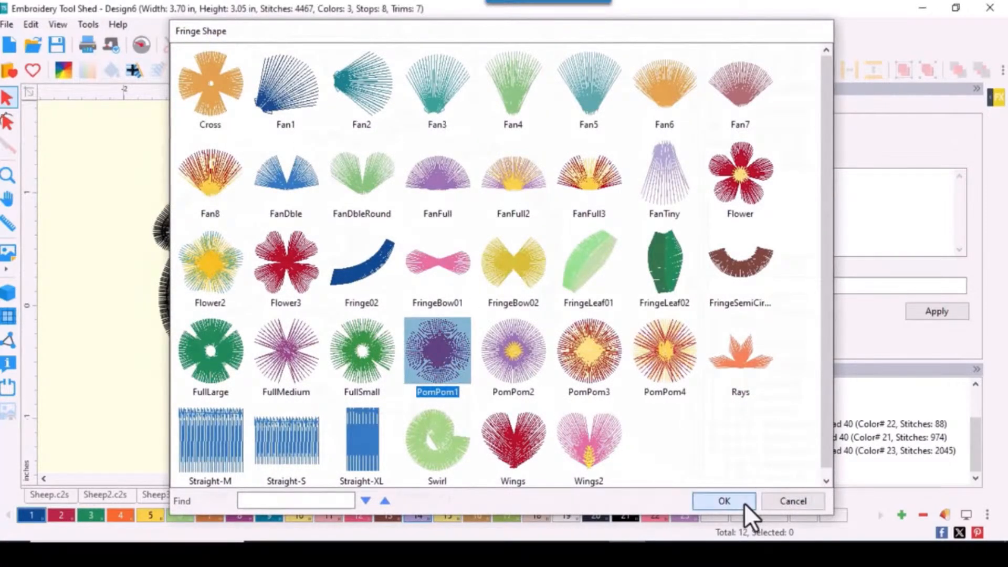
left_click(227, 158)
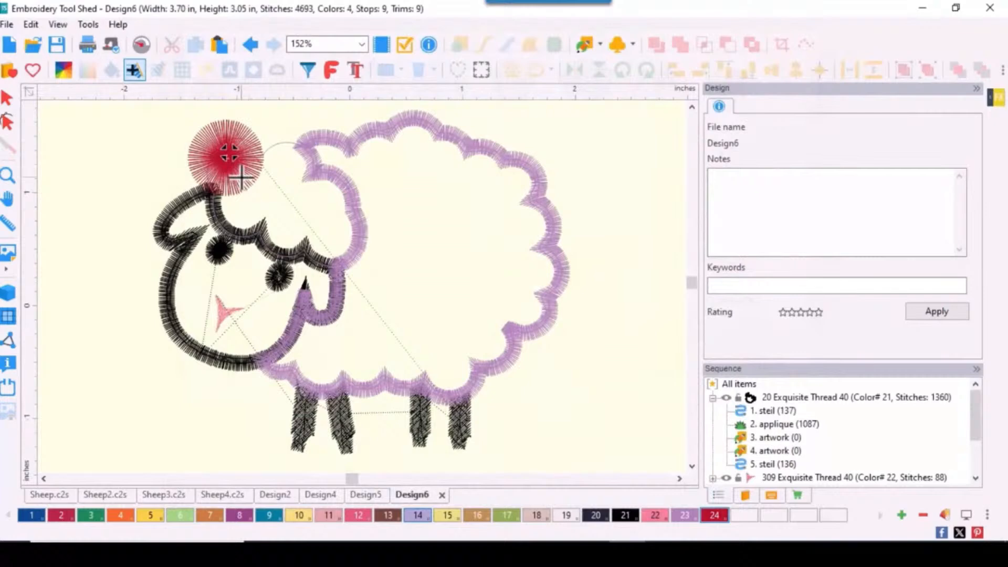
left_click(281, 157)
left_click(244, 198)
left_click(292, 224)
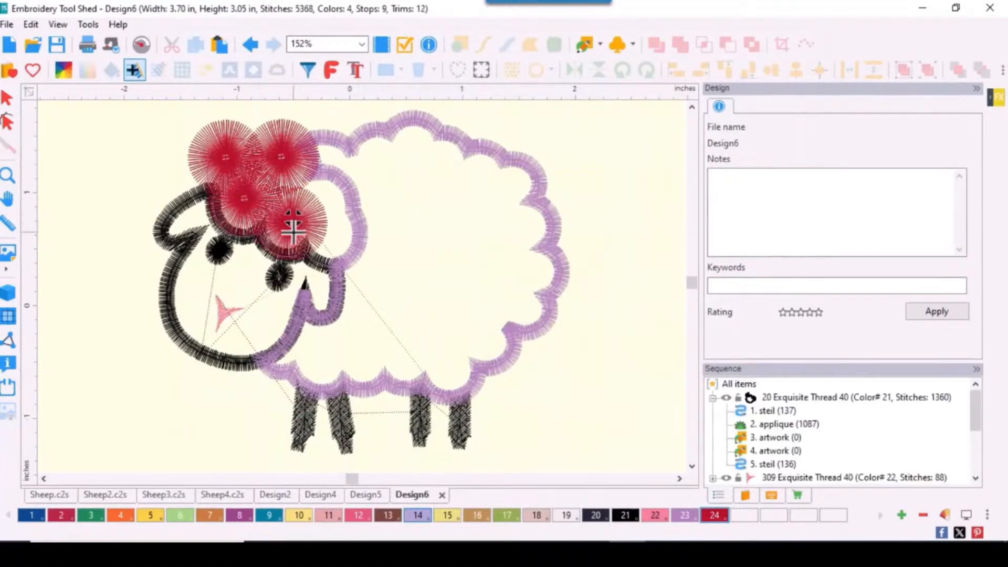
left_click(328, 195)
left_click(345, 243)
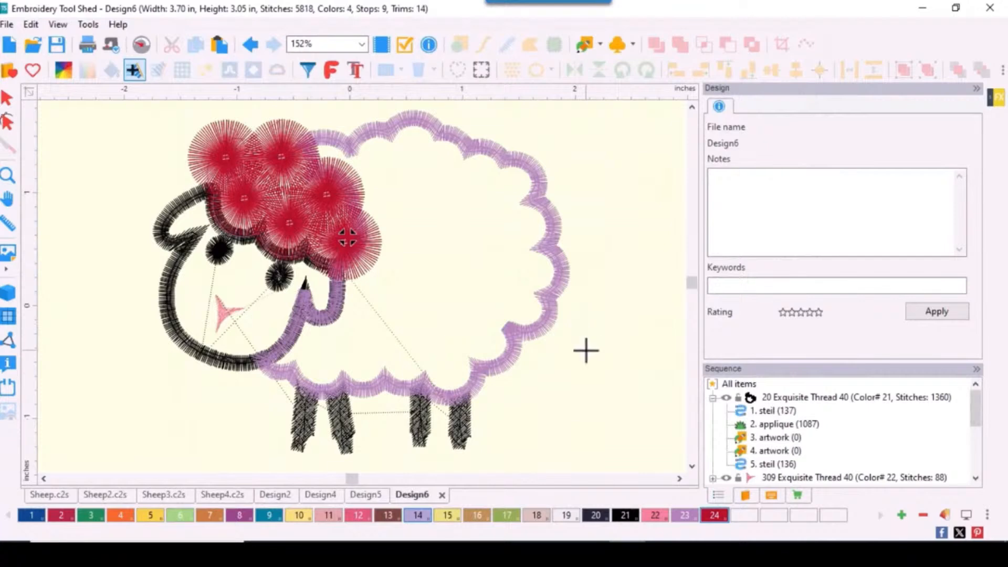
- Send the body applique's colour block (Color# 23) to the back so it stitches first
left_click(712, 398)
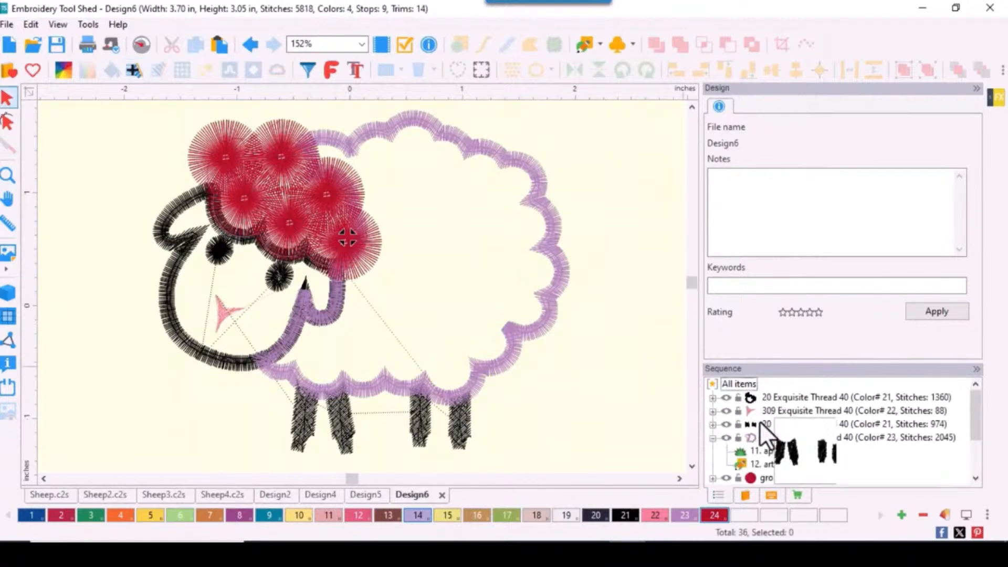
left_click(786, 440)
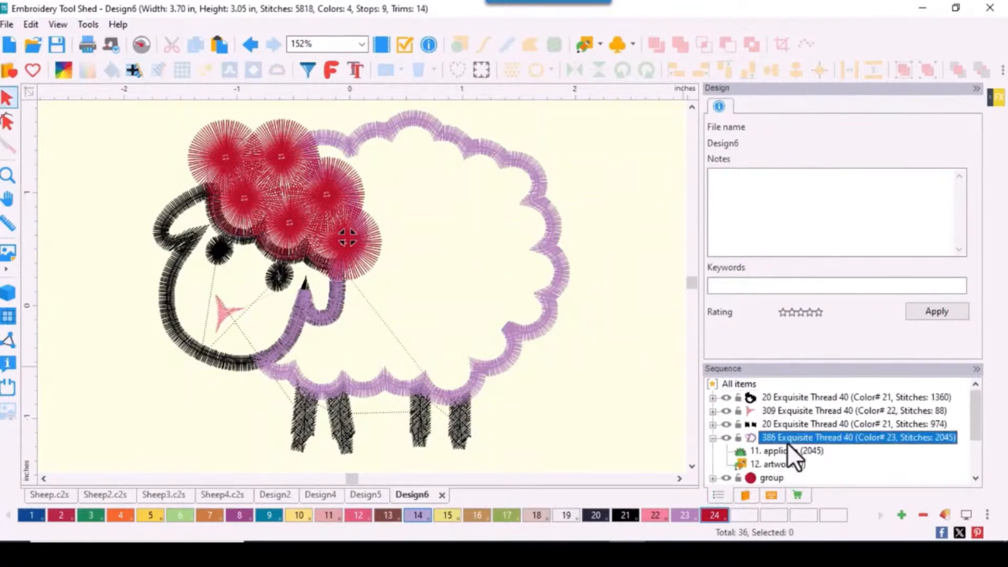
right_click(786, 440)
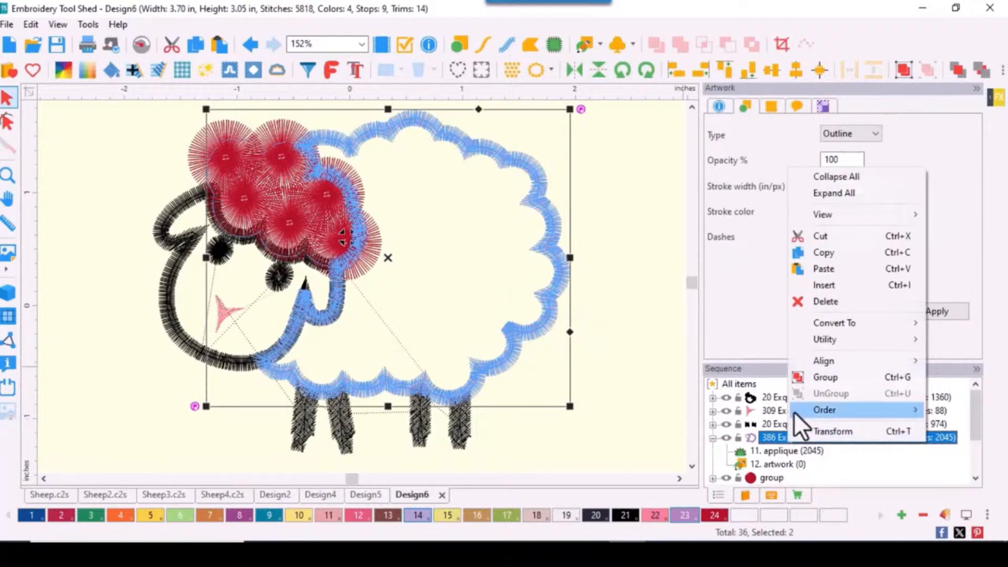
mouse_move(794, 412)
left_click(726, 415)
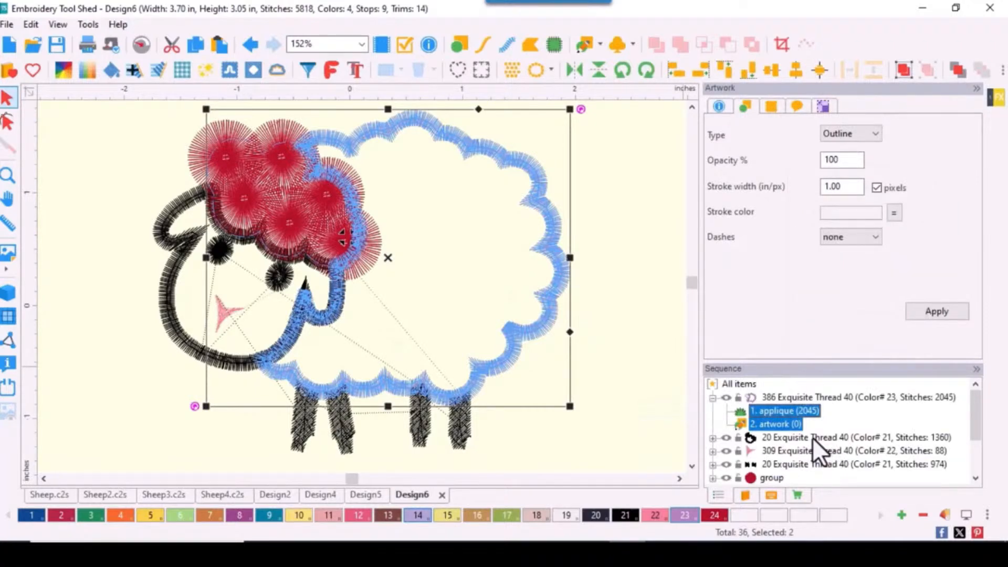
- Send the four leg fills to the back so they stitch before the body applique
left_click(789, 465)
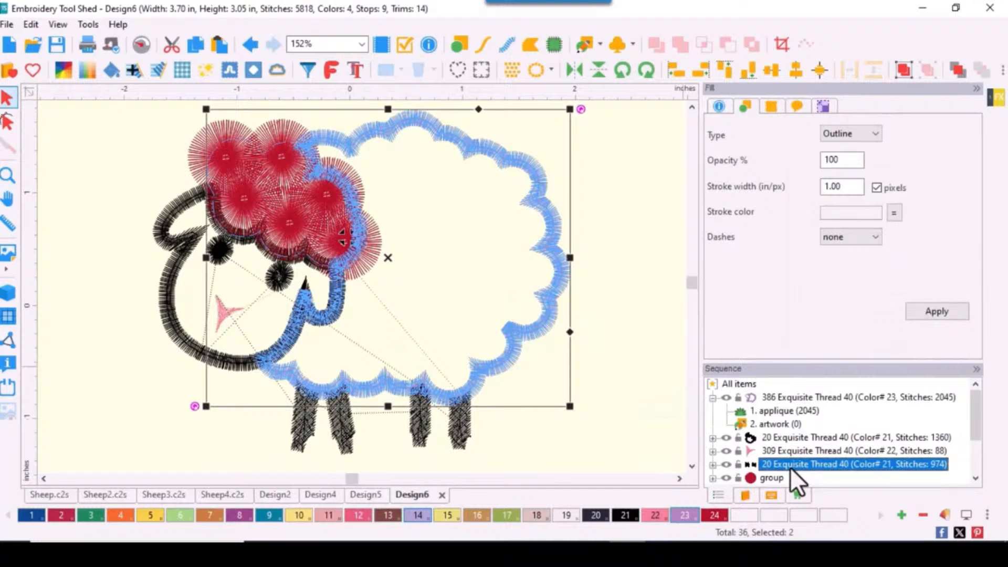
right_click(790, 467)
mouse_move(805, 440)
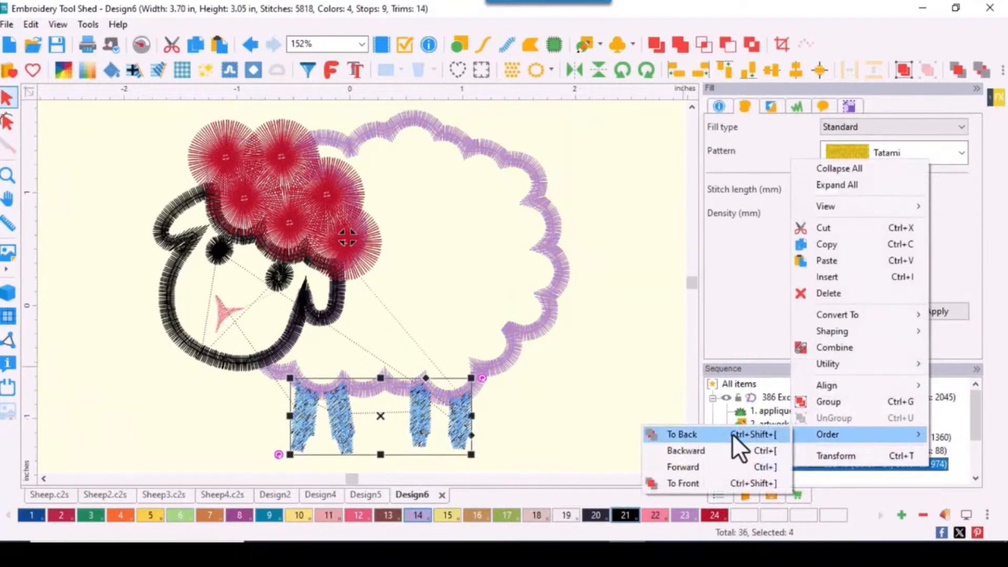
left_click(732, 434)
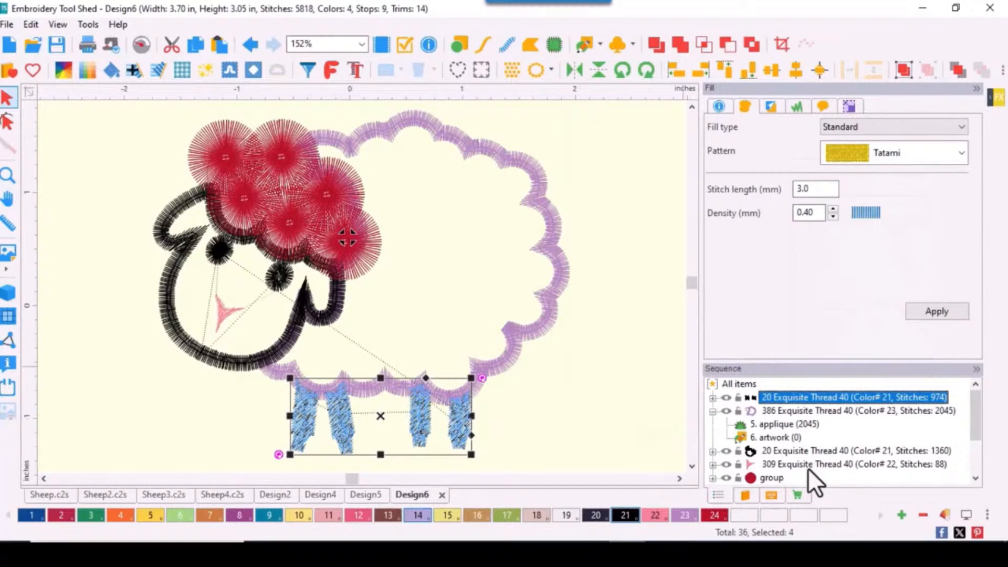
- Recolour all six pom-pom groups with white palette colour 19 and show the design in 3D
scroll(802, 465, "down", 1)
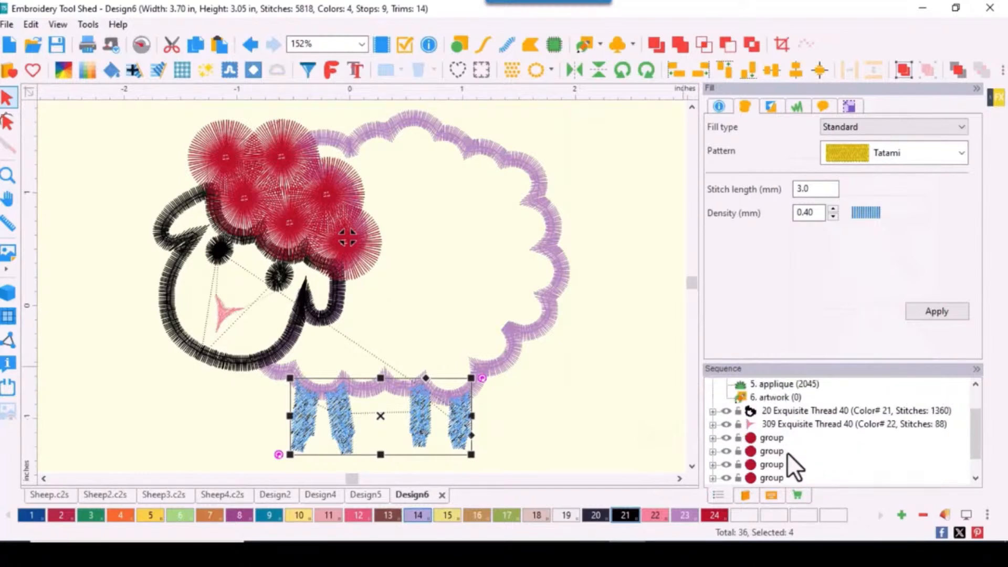
scroll(787, 452, "down", 1)
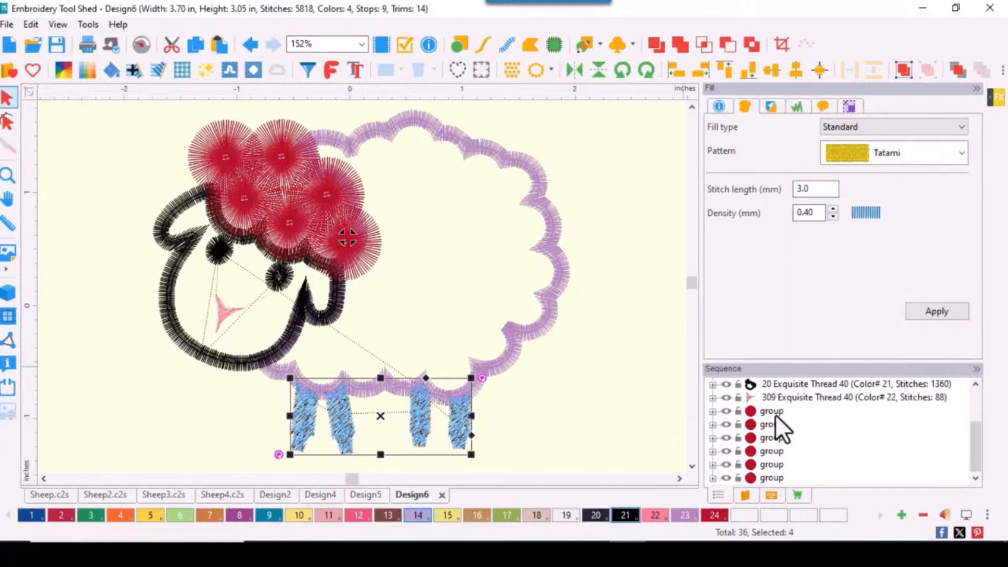
left_click(769, 478, "shift")
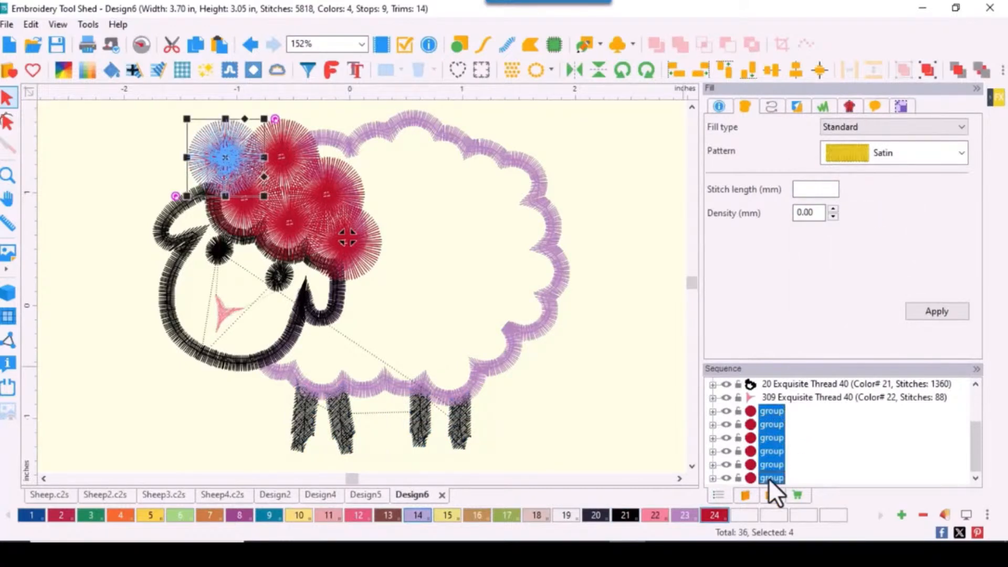
left_click(567, 516)
left_click(622, 410)
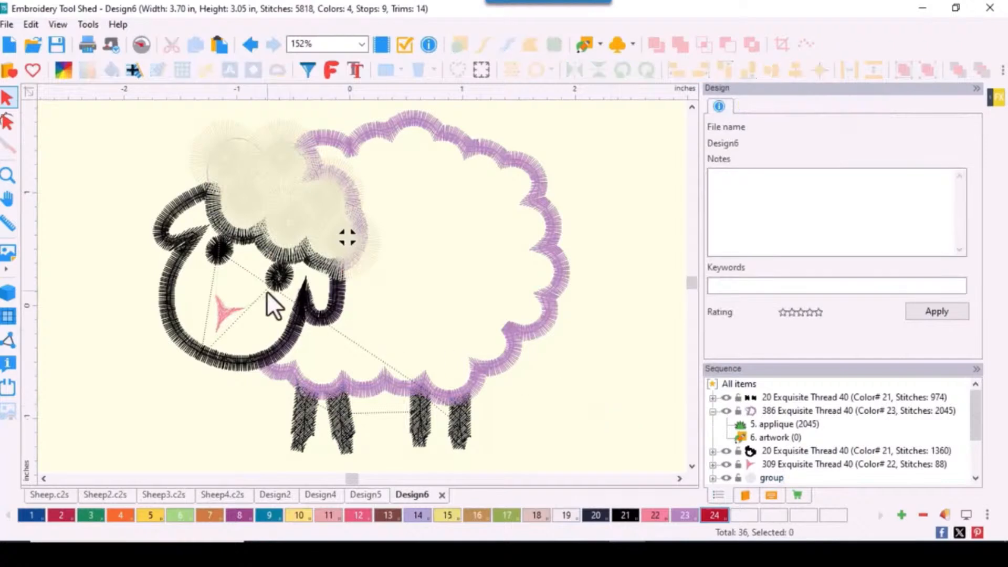
left_click(7, 293)
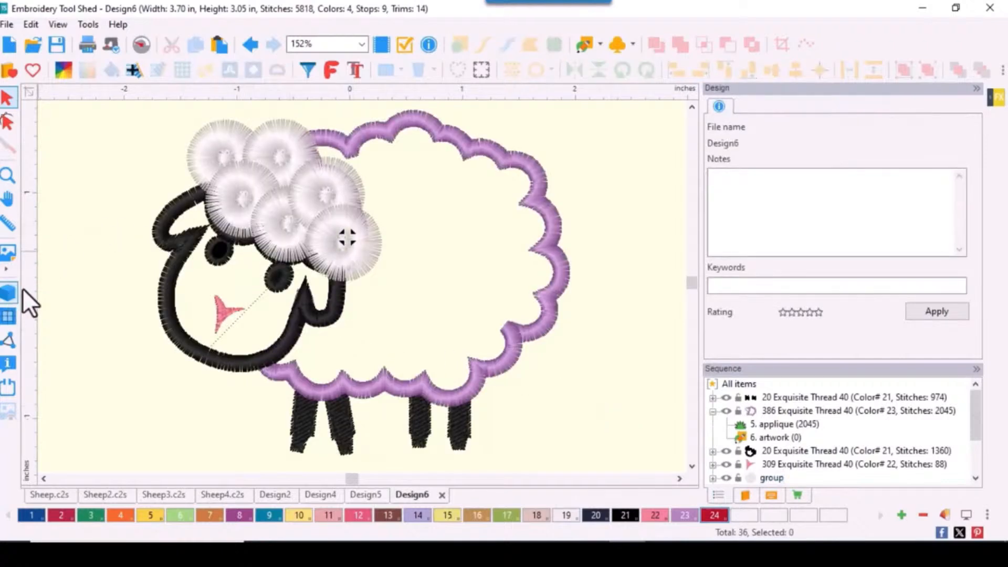
- Recolour the body and head appliques together with palette colour 18
left_click(555, 316)
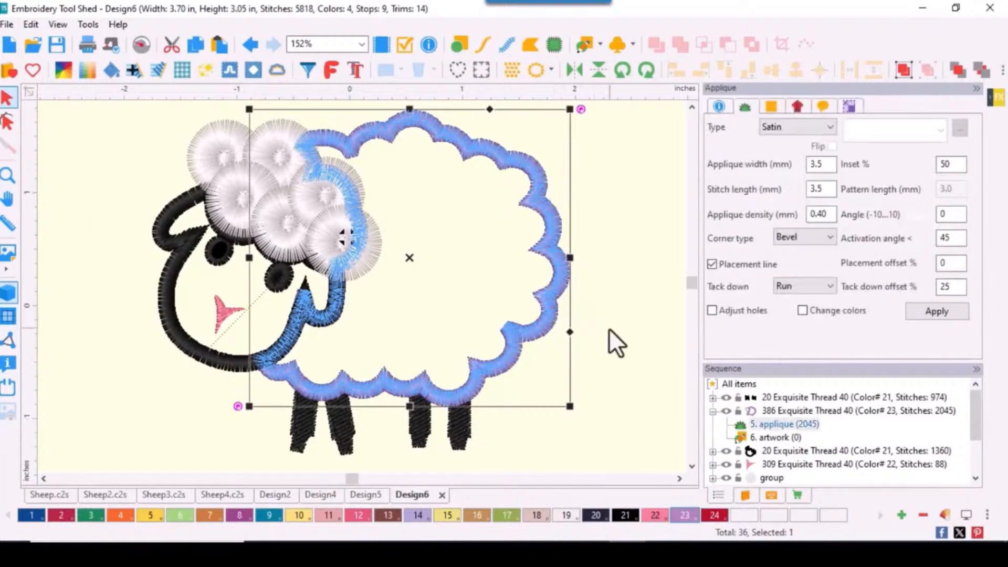
left_click(216, 354, "ctrl")
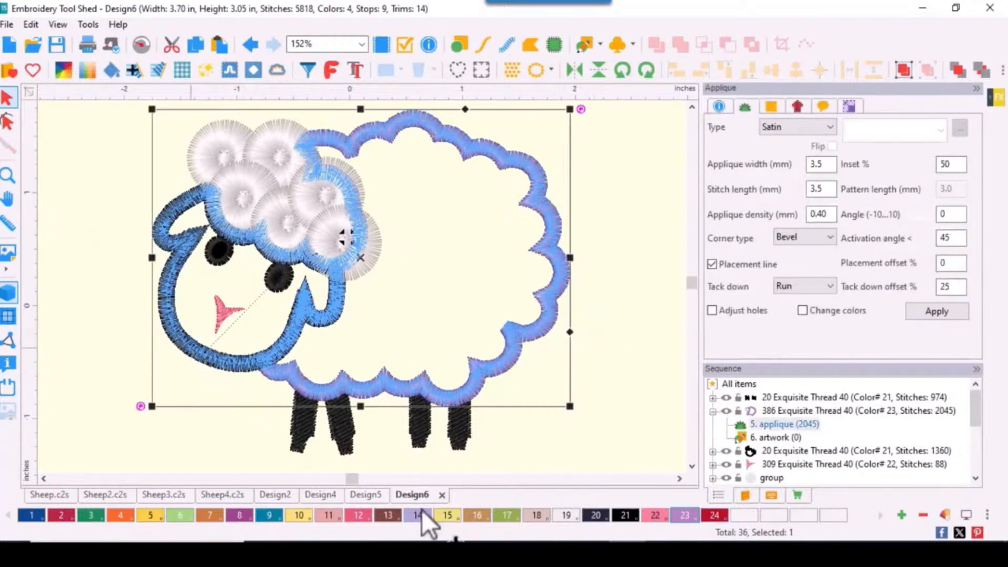
left_click(531, 518)
left_click(607, 387)
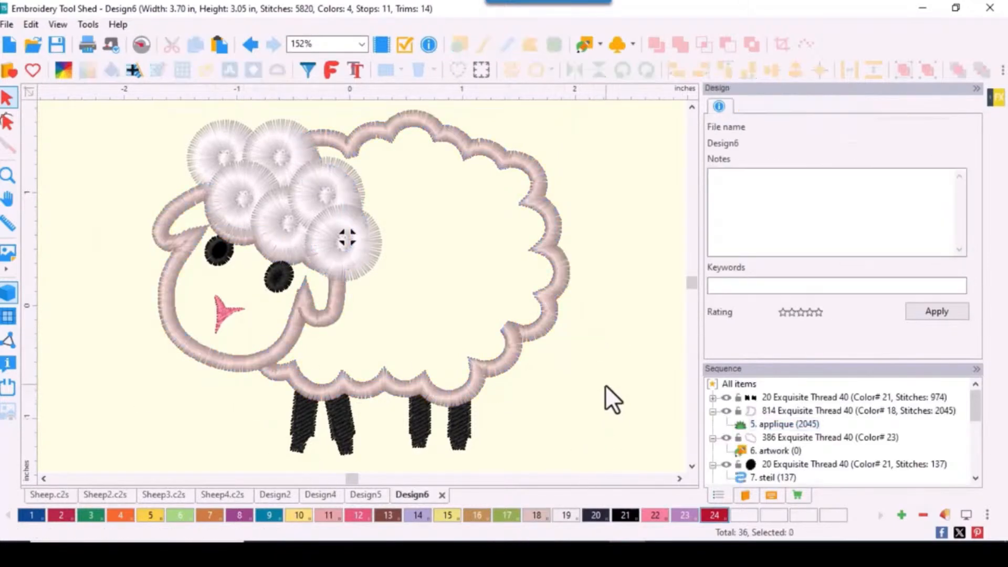